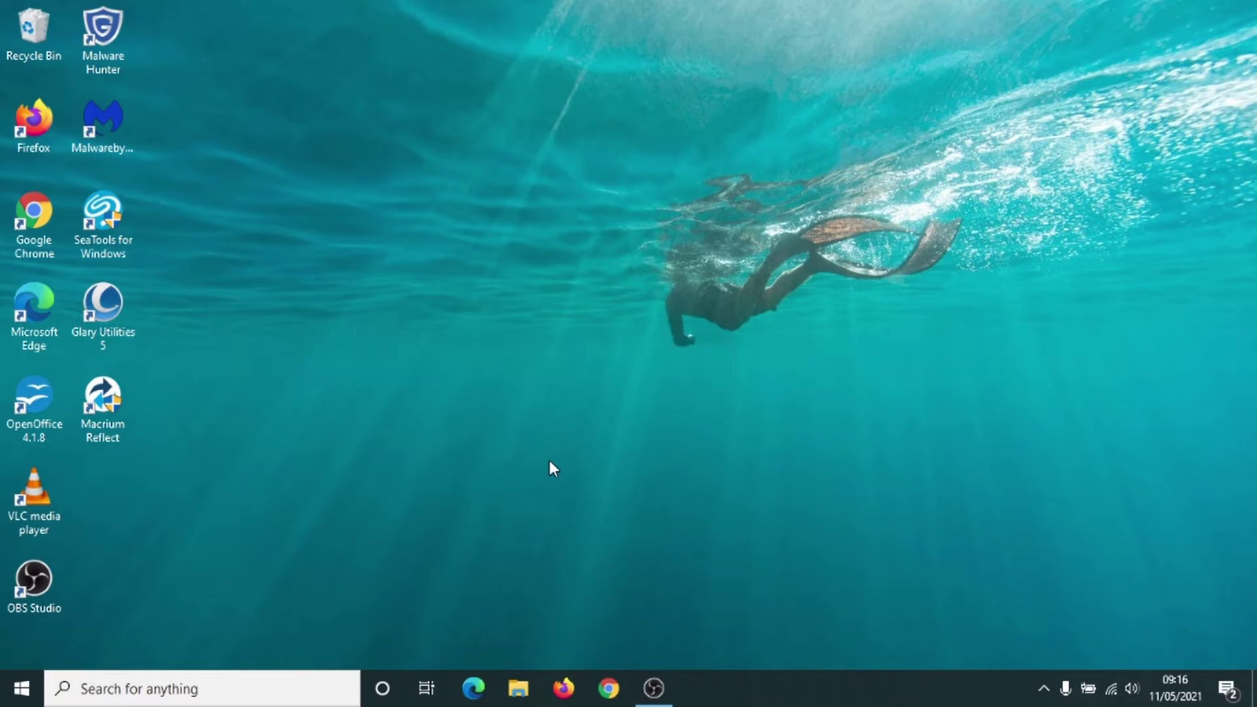
Step: Search the computer for "word" and open the WordPad app
click(189, 691)
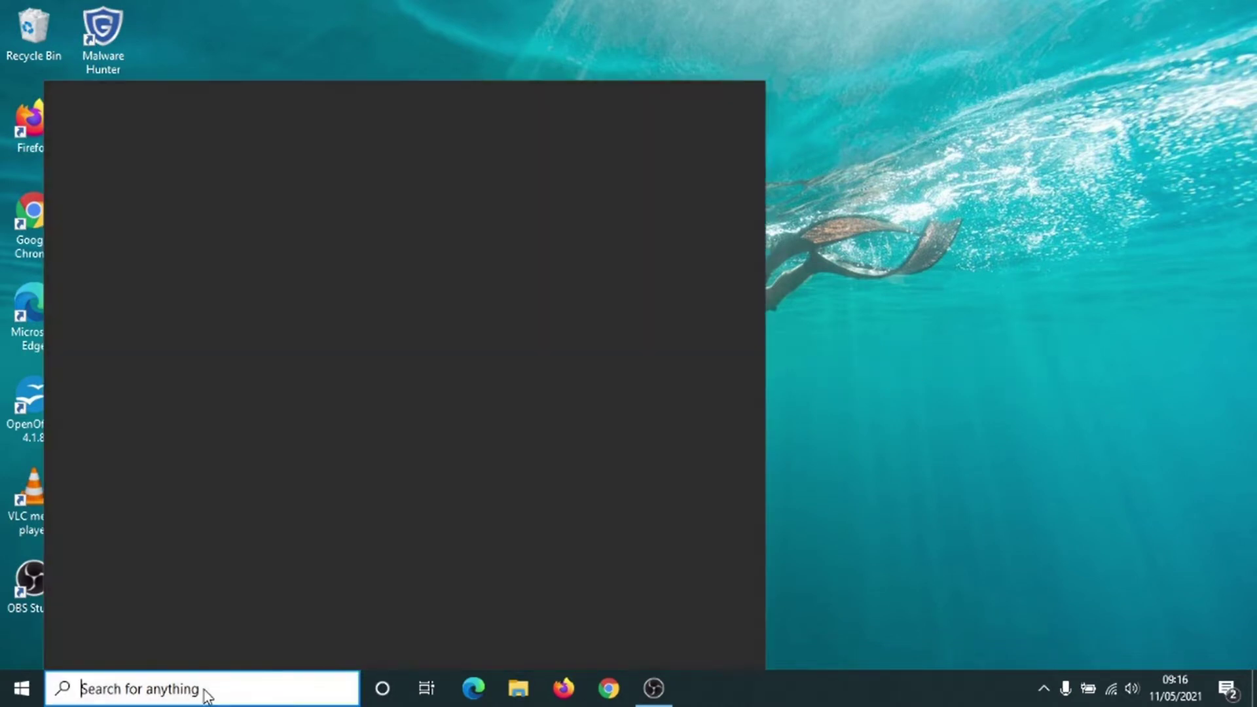
text(woe)
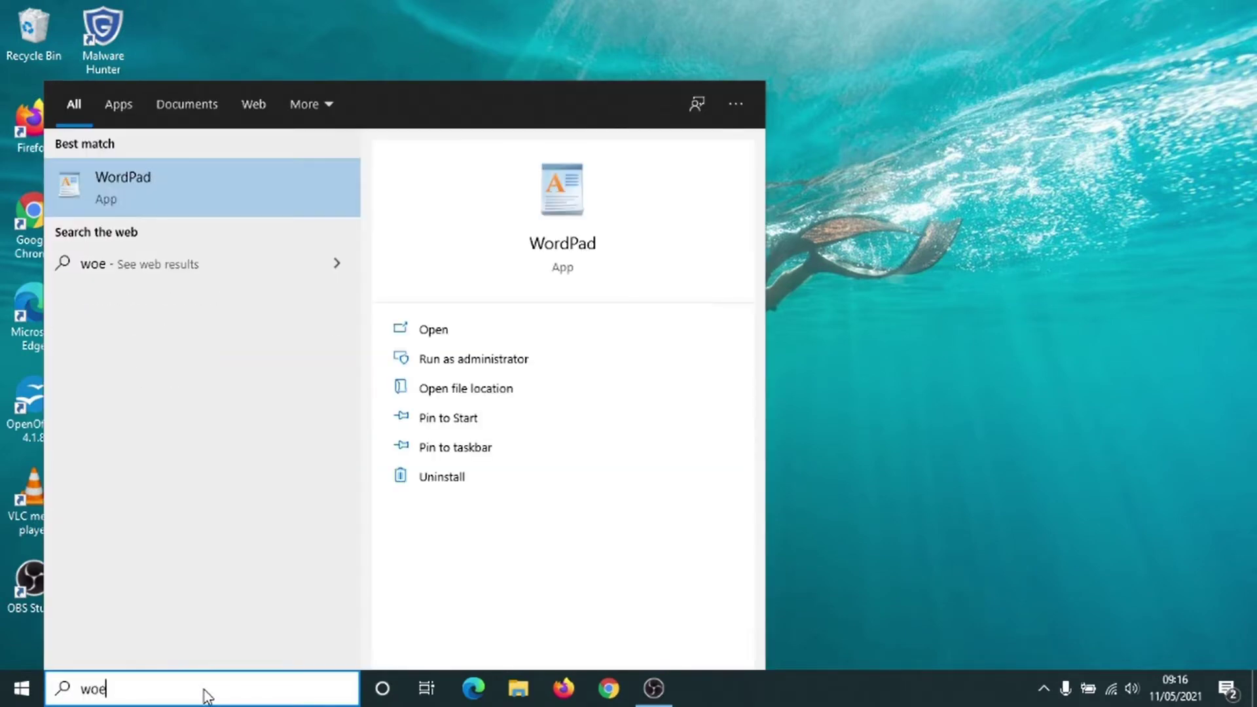
key(BackSpace)
text(rd)
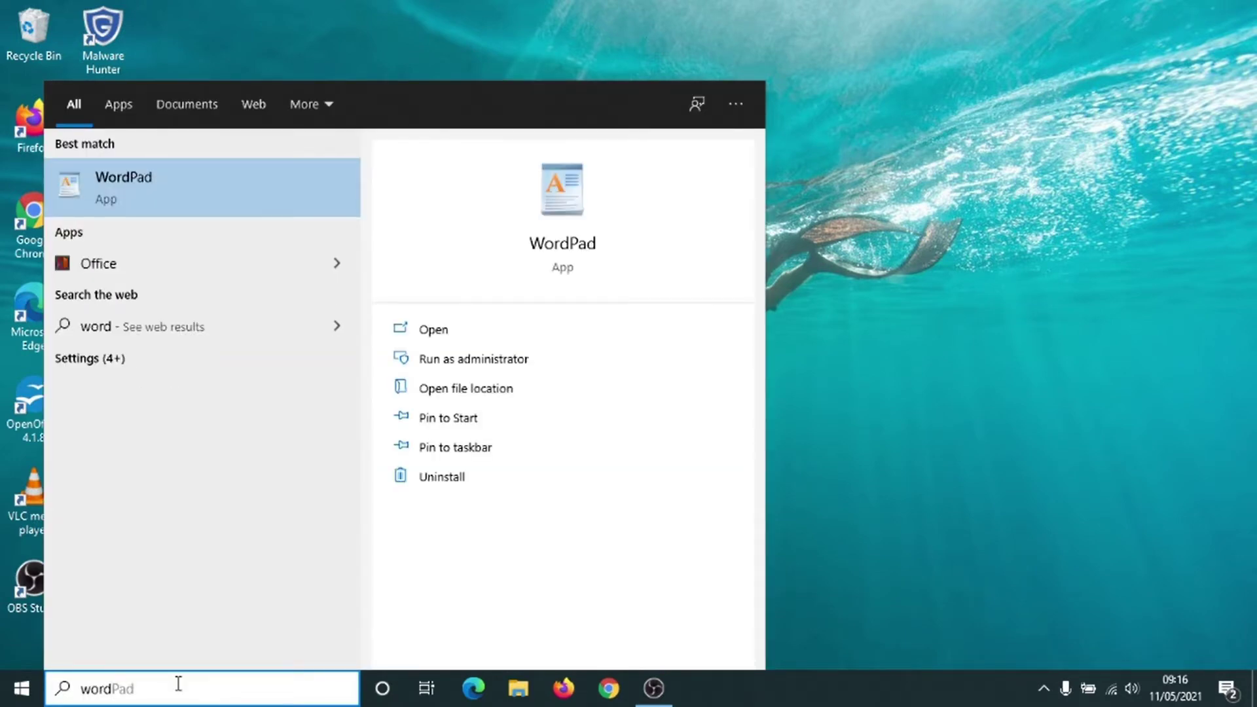
click(120, 189)
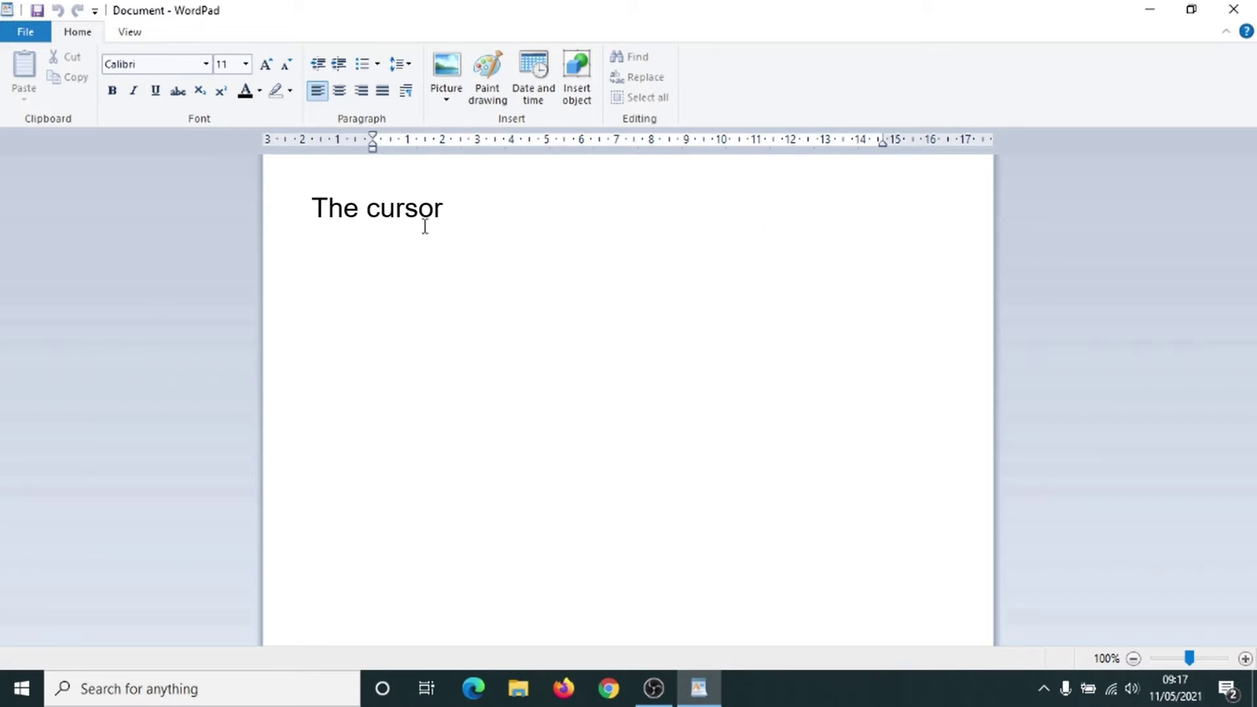
Step: Enter the word "Test" in the blank document and erase it again
text(Test)
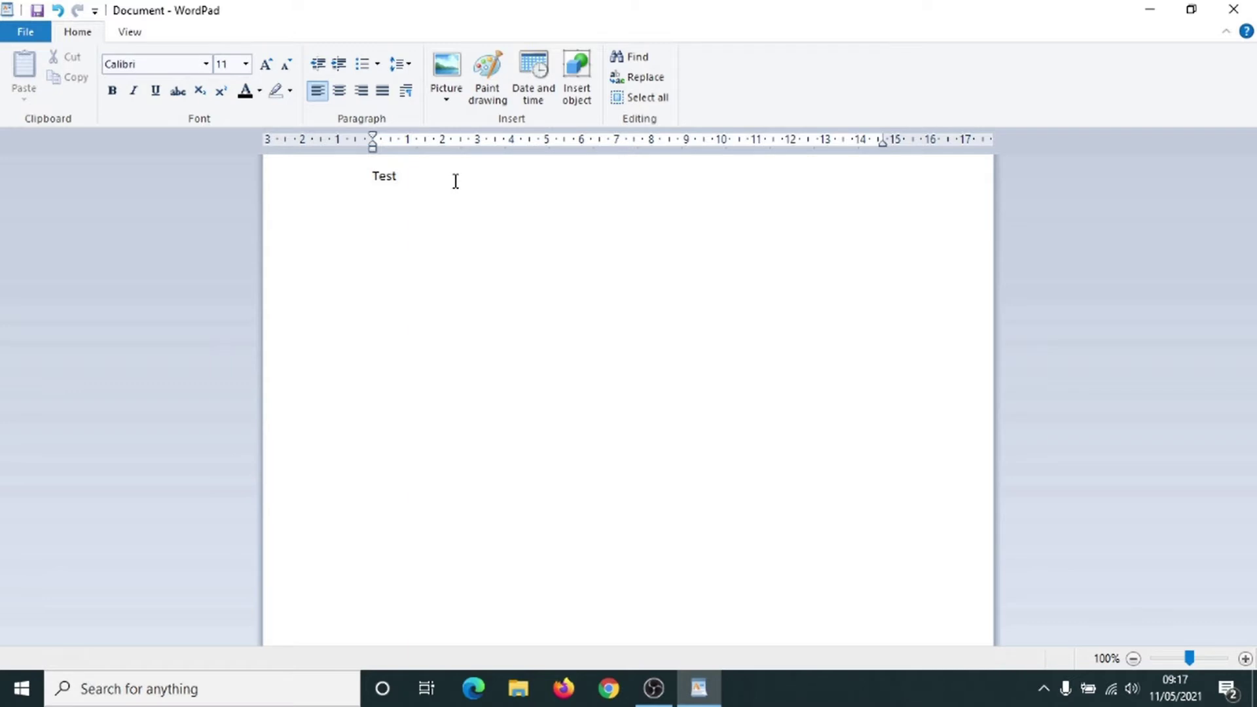
key(BackSpace)
key(BackSpace)
key(BackSpace)
key(BackSpace)
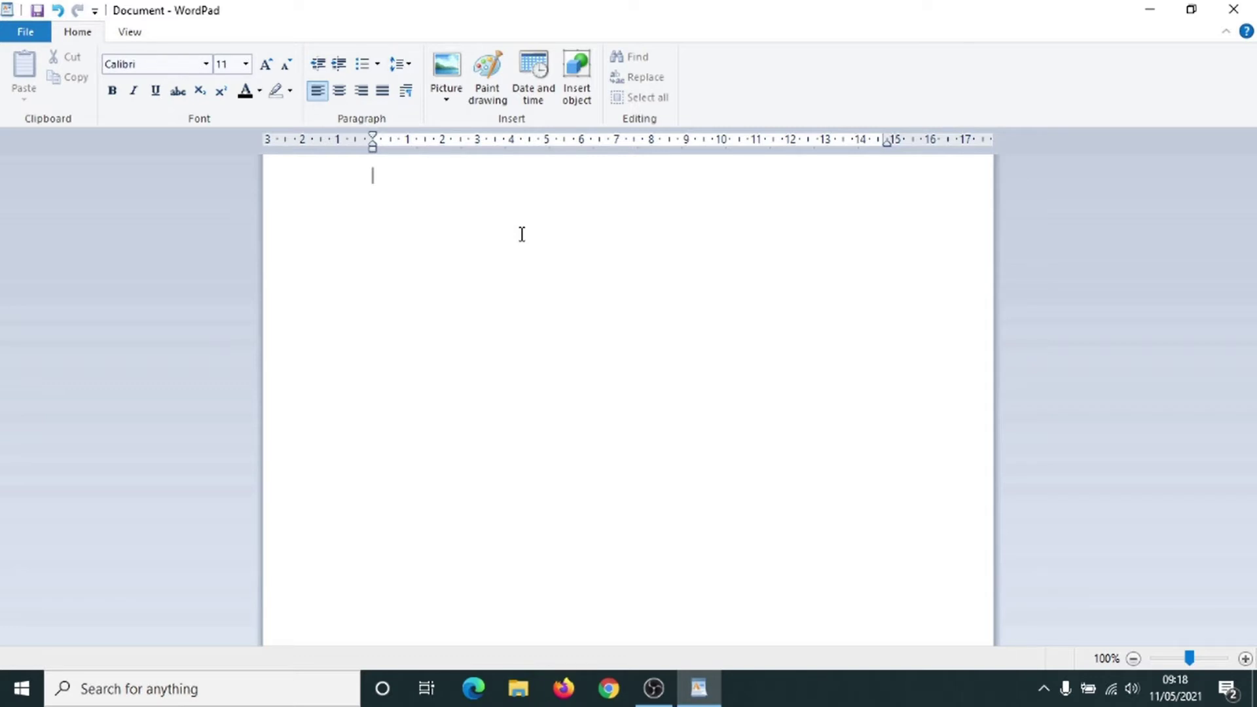
Step: Write "Dear sir" on the first line and "Welcome to Silver Surfers Course" on the line below
text(D)
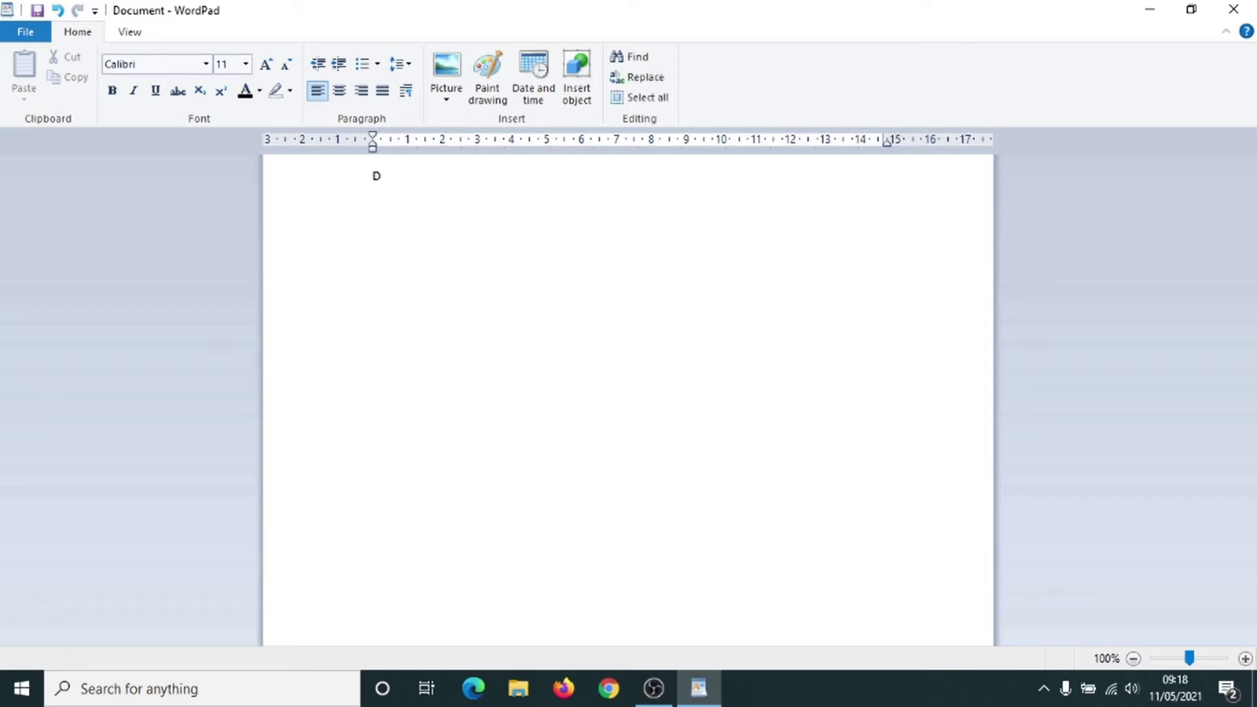
text(ear sir)
key(Return)
text(Welcome to Silver Surfers Co)
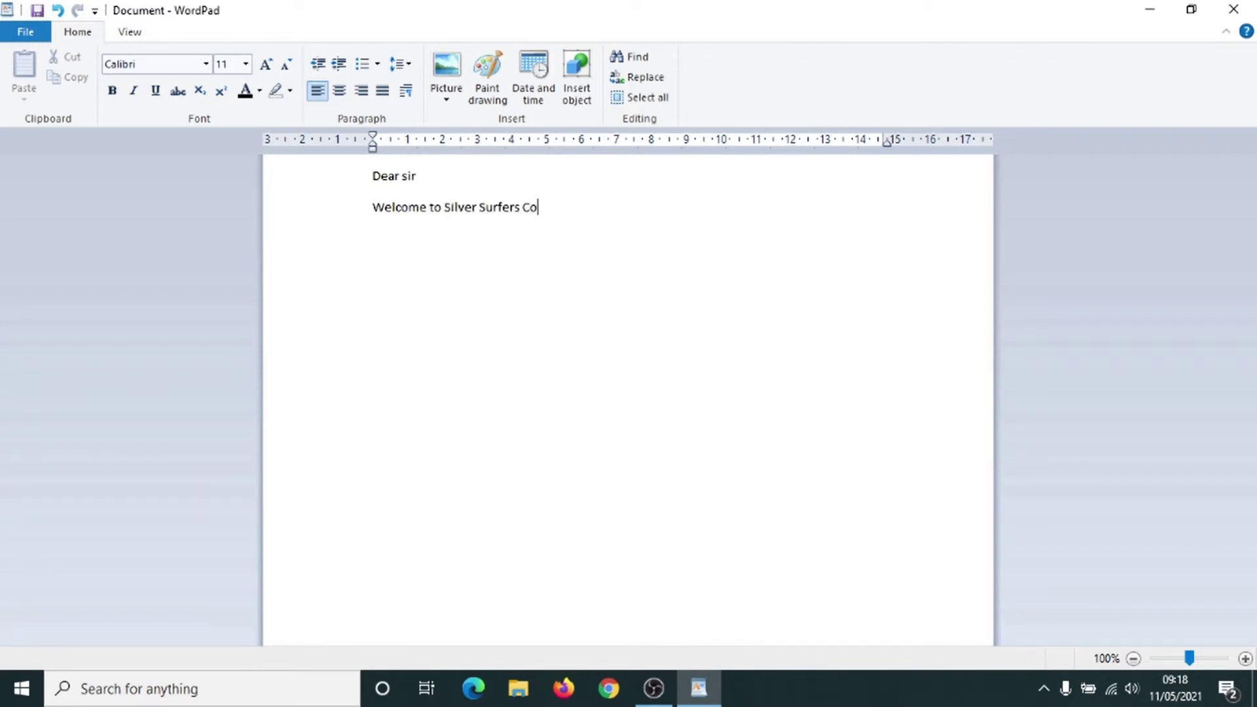
text(urse)
Step: Erase the welcome line and the greeting above it, working backwards from the end of the text
key(BackSpace)
key(BackSpace)
key(BackSpace)
key(BackSpace)
key(BackSpace)
key(BackSpace)
key(BackSpace)
key(BackSpace)
key(BackSpace)
key(BackSpace)
key(BackSpace)
key(BackSpace)
key(BackSpace)
key(BackSpace)
key(BackSpace)
key(BackSpace)
key(BackSpace)
key(BackSpace)
key(BackSpace)
key(BackSpace)
key(BackSpace)
key(BackSpace)
key(BackSpace)
key(BackSpace)
key(BackSpace)
key(BackSpace)
key(BackSpace)
key(BackSpace)
key(BackSpace)
key(BackSpace)
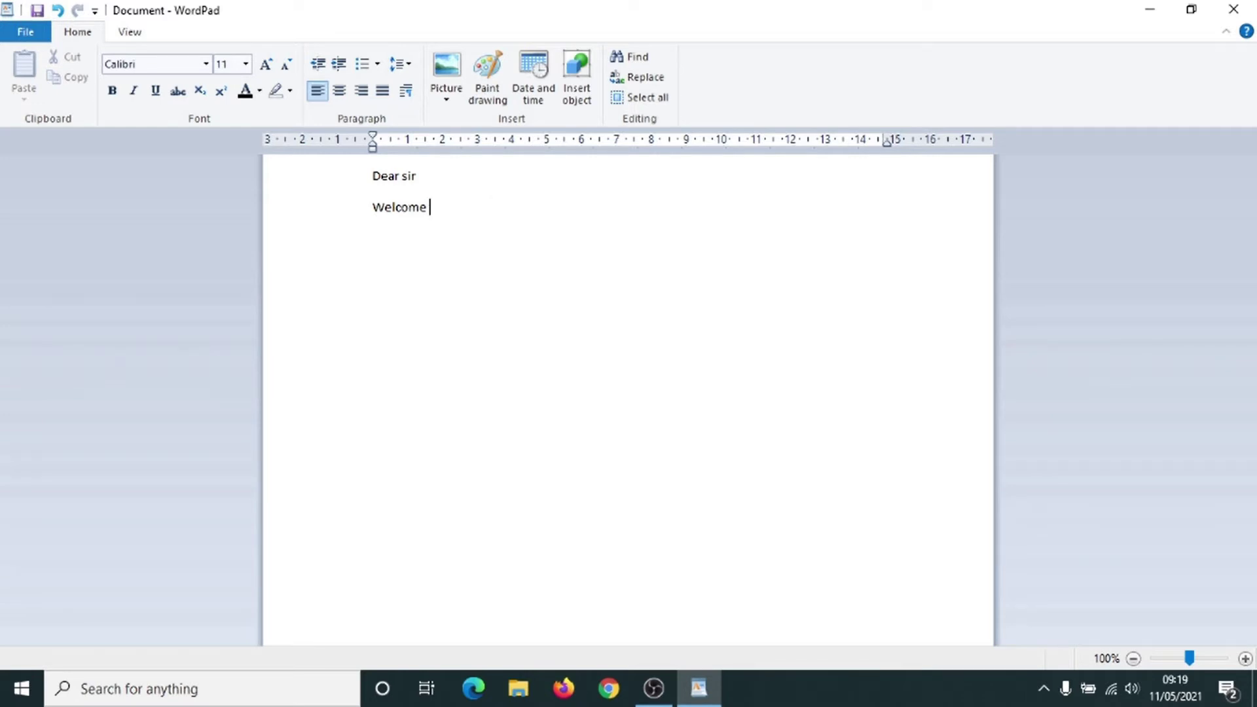
key(BackSpace)
key(BackSpace)
key(BackSpace)
Step: Rewrite "Dear sir" and "Welcome to" on separate lines, leave several blank lines, and begin "Silver Surfers" below them
text(ar sir)
key(Return)
text(Welcome to)
key(Return)
key(Return)
key(Return)
key(Return)
text(Silce)
key(BackSpace)
key(BackSpace)
text(ver Surfa)
Step: Erase all the sample text and blank lines back to the start of the document
key(BackSpace)
key(BackSpace)
key(BackSpace)
key(BackSpace)
key(BackSpace)
key(BackSpace)
key(BackSpace)
key(BackSpace)
key(BackSpace)
key(BackSpace)
key(BackSpace)
key(BackSpace)
key(BackSpace)
key(BackSpace)
key(BackSpace)
key(BackSpace)
key(BackSpace)
key(BackSpace)
key(BackSpace)
key(BackSpace)
key(BackSpace)
key(BackSpace)
key(BackSpace)
key(BackSpace)
key(BackSpace)
key(BackSpace)
key(BackSpace)
key(BackSpace)
key(BackSpace)
key(BackSpace)
key(BackSpace)
key(BackSpace)
key(BackSpace)
key(BackSpace)
key(BackSpace)
key(BackSpace)
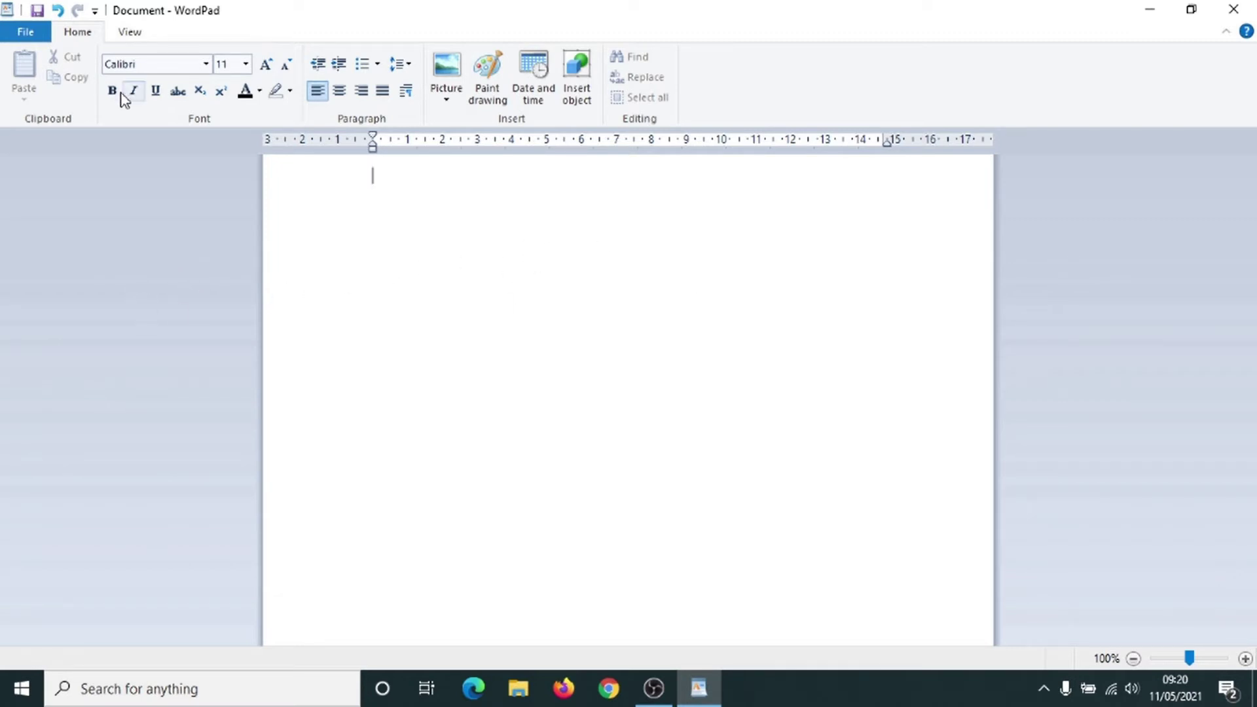
Step: Write the line "Welcome to silver surfers" in the Arial font and start a new line
click(206, 64)
click(209, 68)
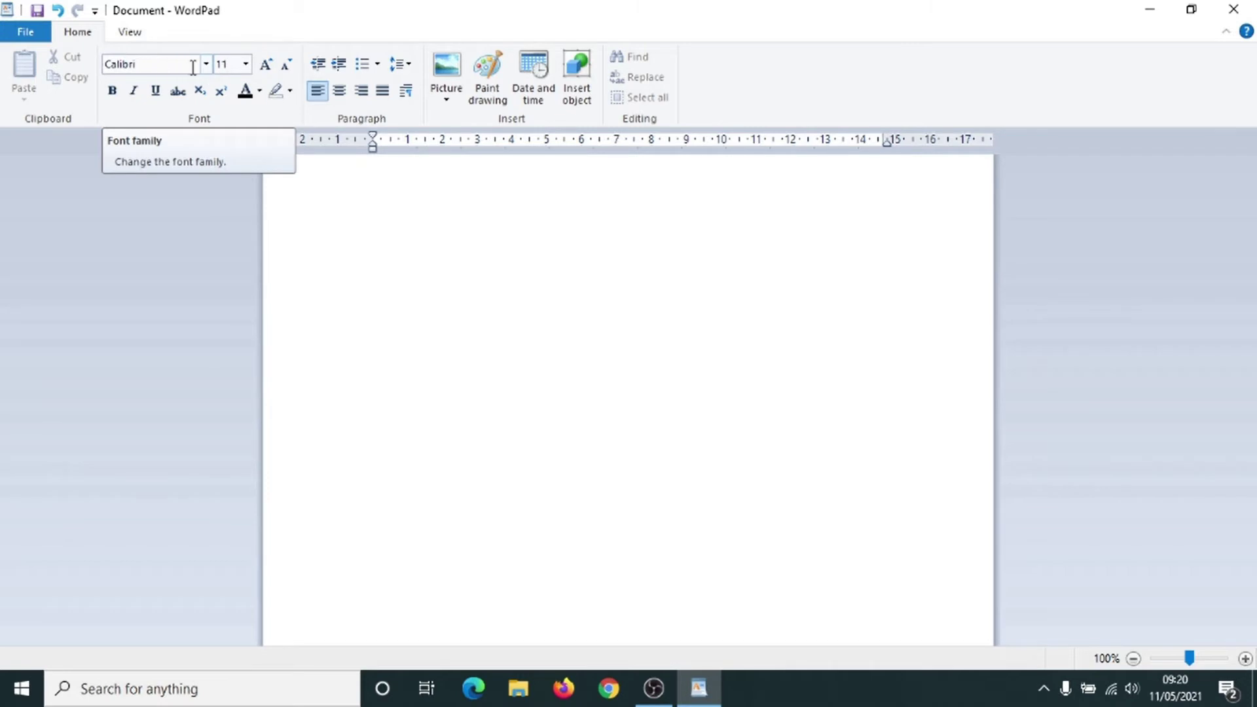
click(208, 69)
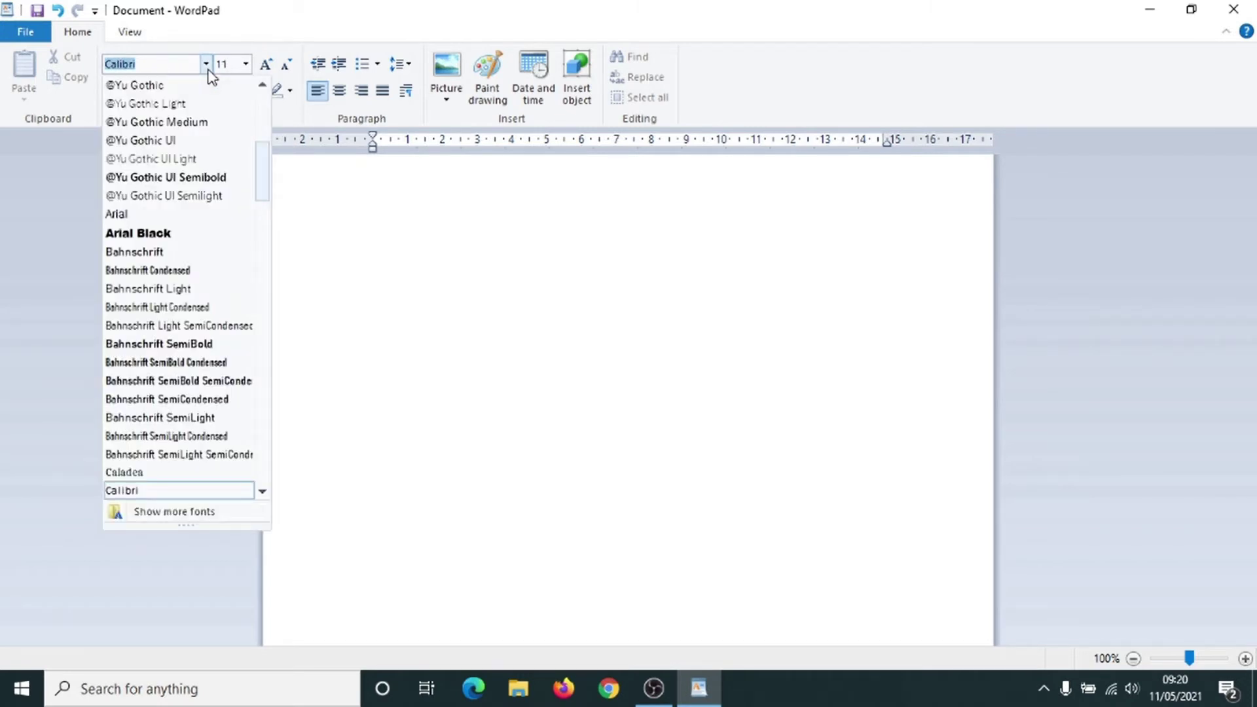
click(126, 220)
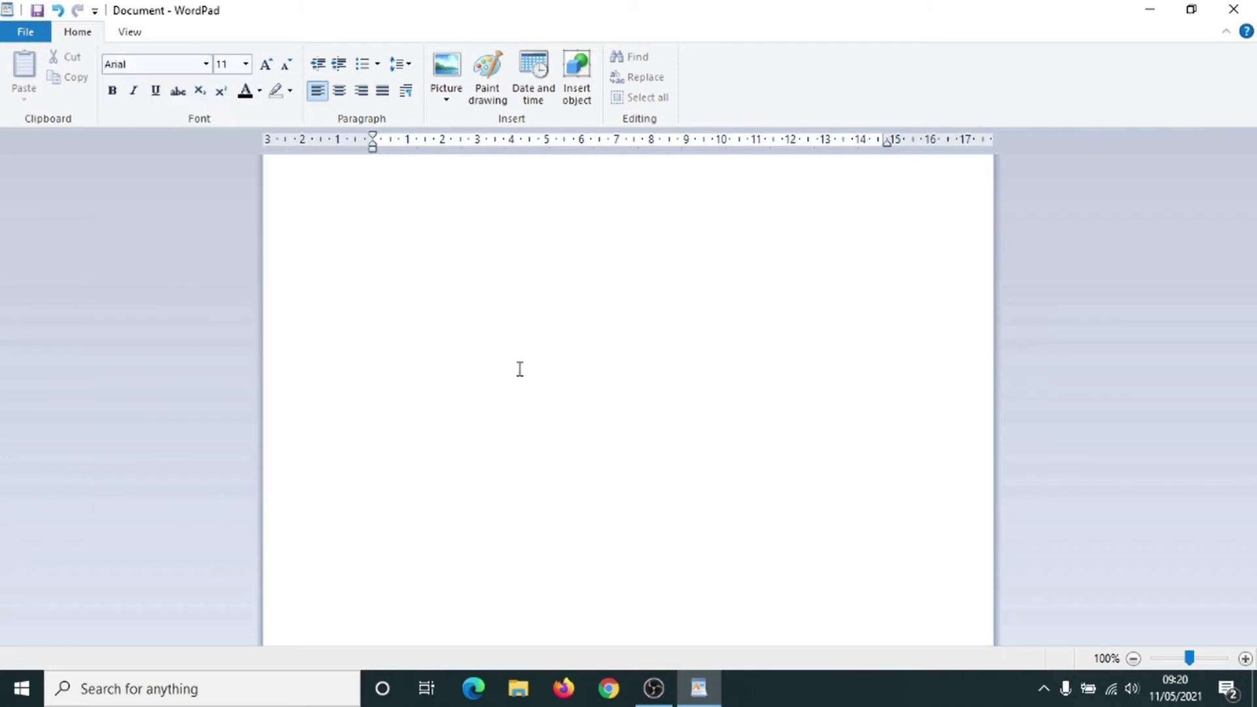
text(W)
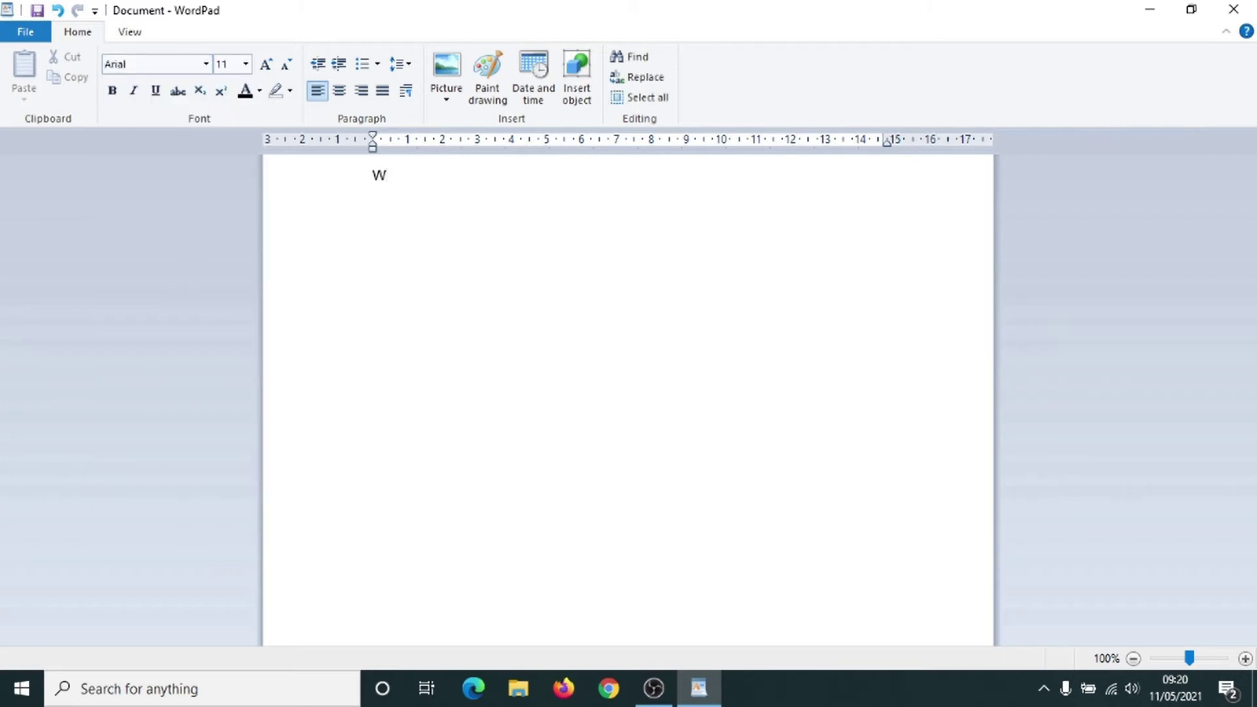
text(elcome to silver )
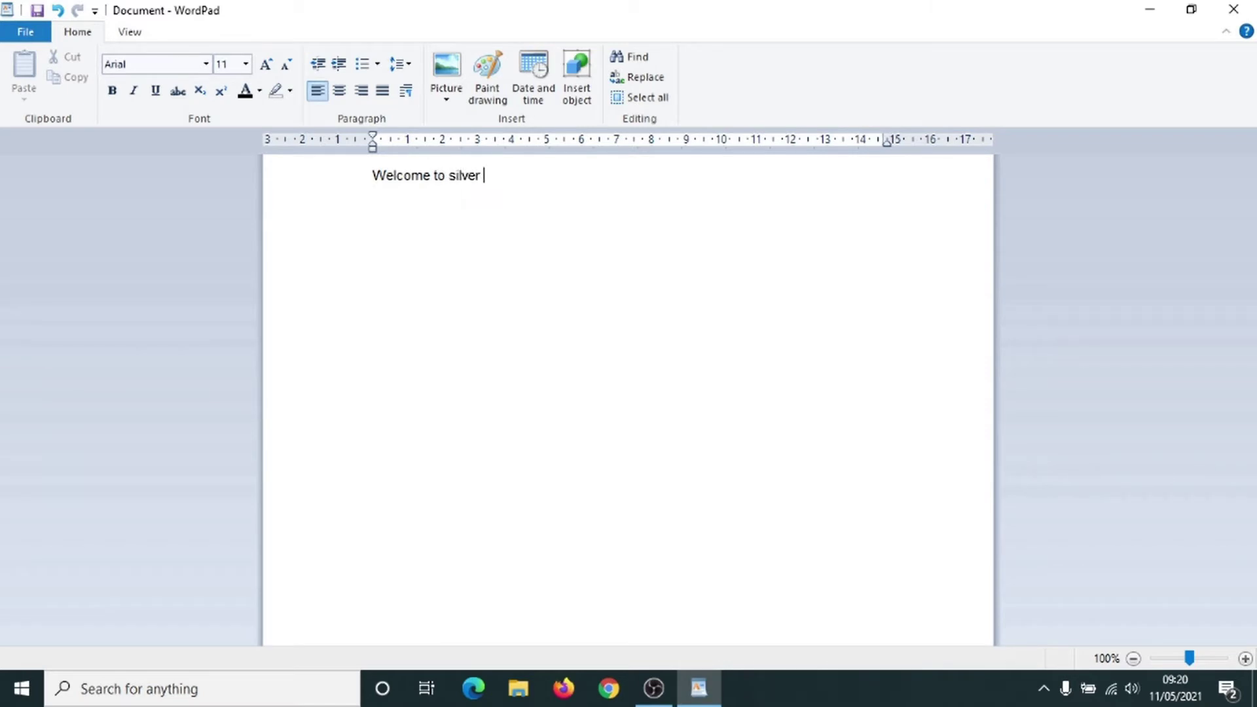
text(surferds)
key(BackSpace)
key(BackSpace)
text(s)
key(Return)
Step: Add two lines reading "Welcome to Silver Surfers", the first in Courier and the second in Segoe UI Black
click(204, 68)
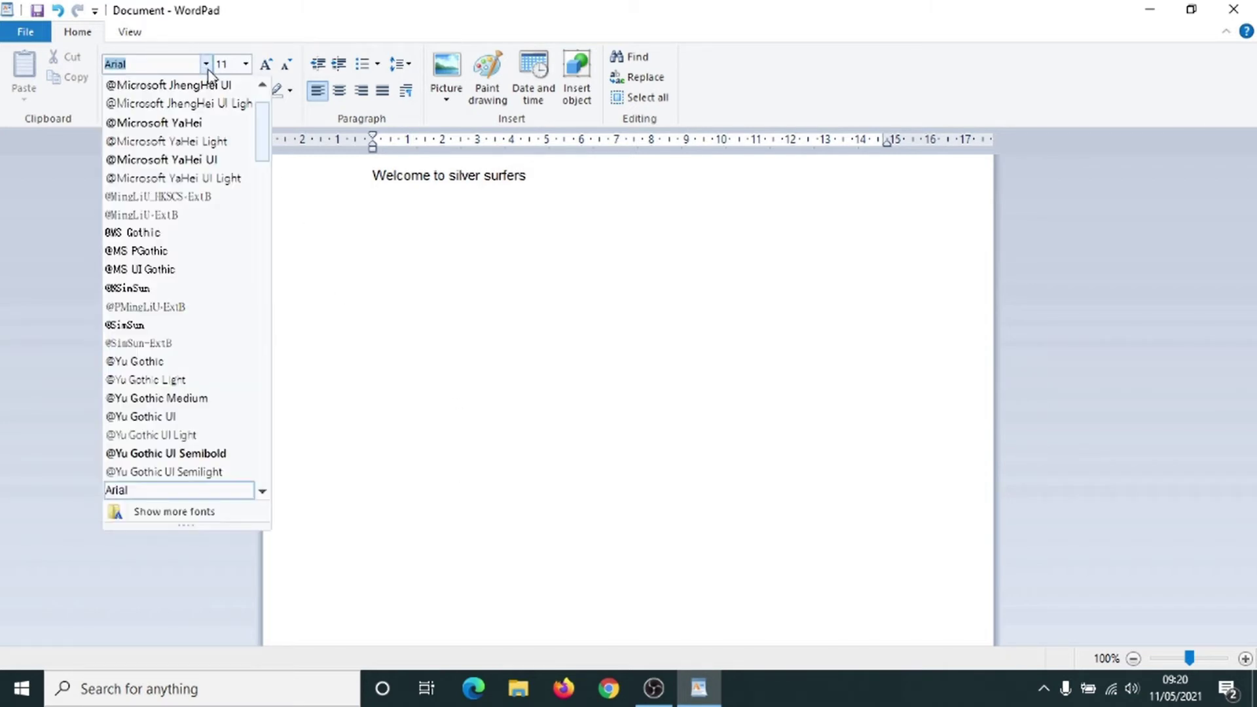
scroll(164, 367, down, 10)
click(157, 382)
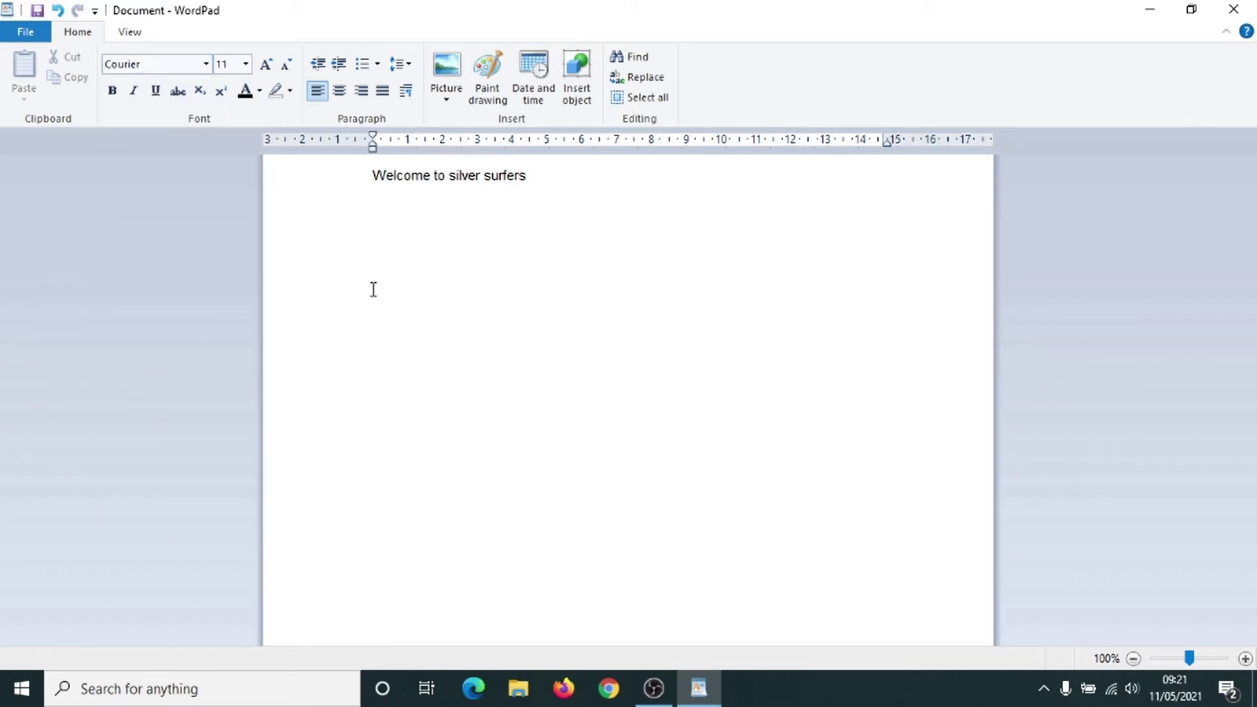
text(Welcome to Silver Su)
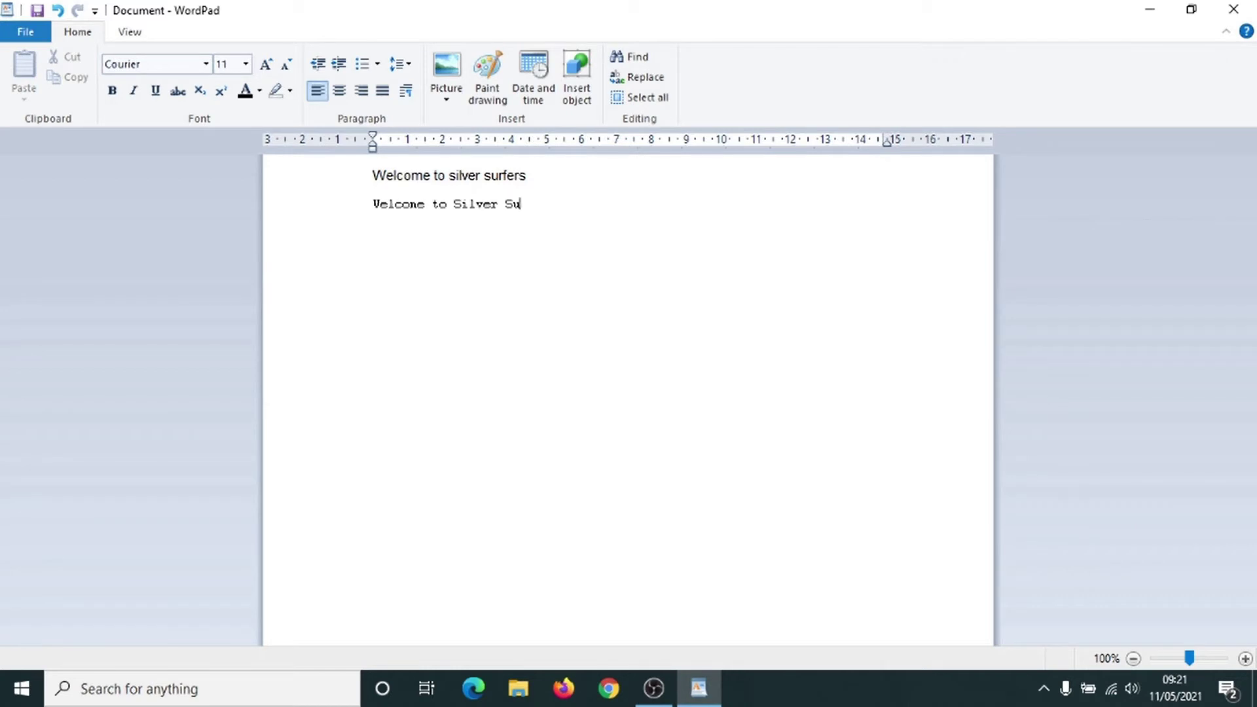
text(rfers)
key(Down)
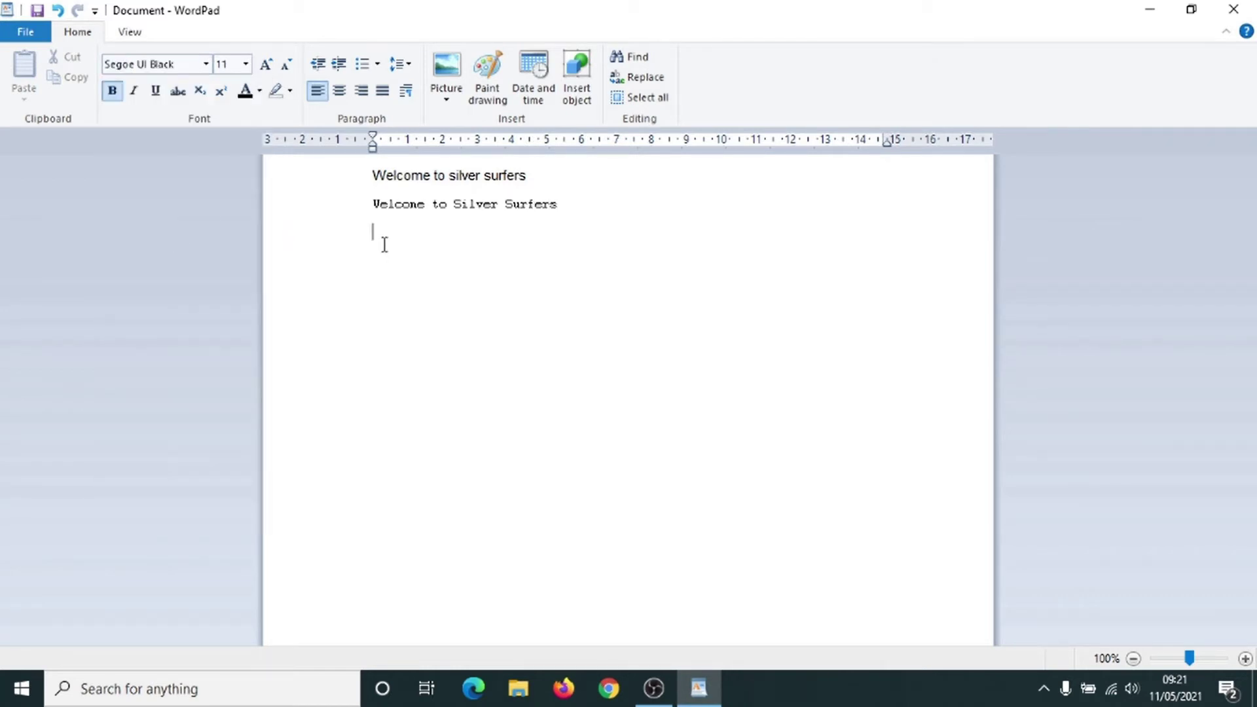
text(Welcome to Silver Surfers)
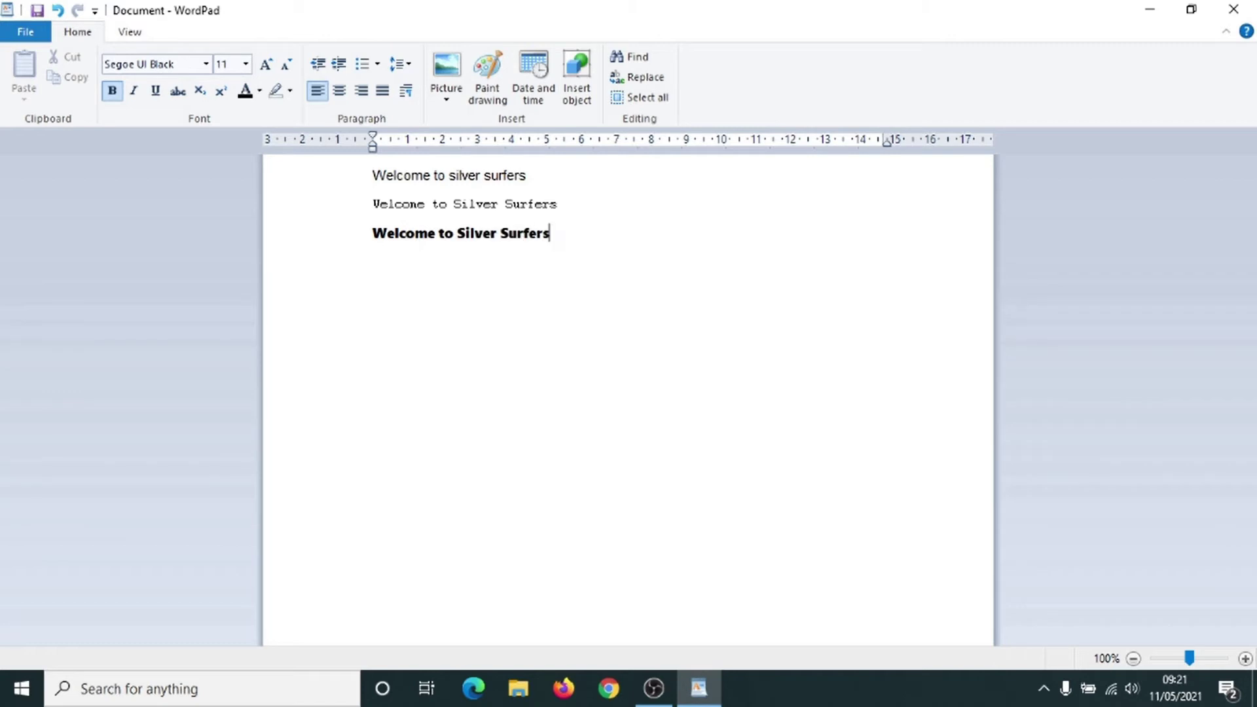
Step: Erase all three font sample lines from the document
key(BackSpace)
key(BackSpace)
key(BackSpace)
key(BackSpace)
key(BackSpace)
key(BackSpace)
key(BackSpace)
key(BackSpace)
key(BackSpace)
key(BackSpace)
key(BackSpace)
key(BackSpace)
key(BackSpace)
key(BackSpace)
key(BackSpace)
key(BackSpace)
key(BackSpace)
key(BackSpace)
key(BackSpace)
key(BackSpace)
key(BackSpace)
key(BackSpace)
key(BackSpace)
key(BackSpace)
key(BackSpace)
key(BackSpace)
key(BackSpace)
key(BackSpace)
key(BackSpace)
key(BackSpace)
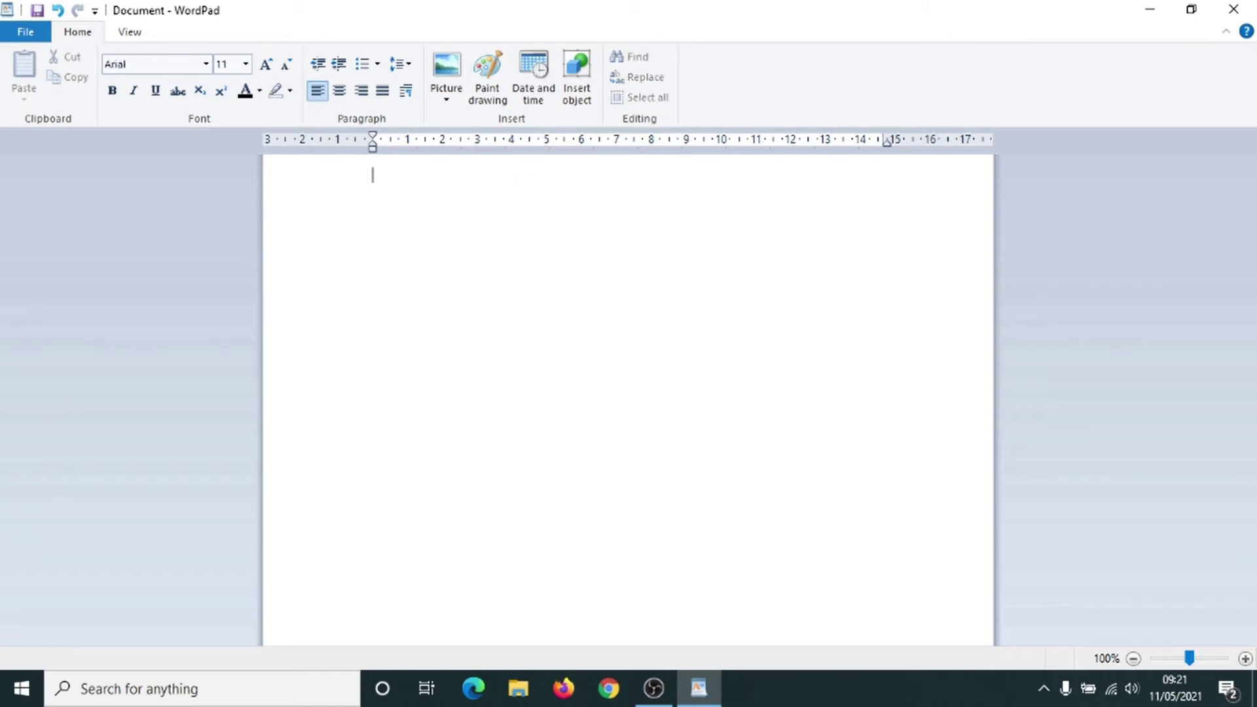
Step: Set the font to Calibri and the font size to 48
click(206, 63)
scroll(183, 236, up, 2)
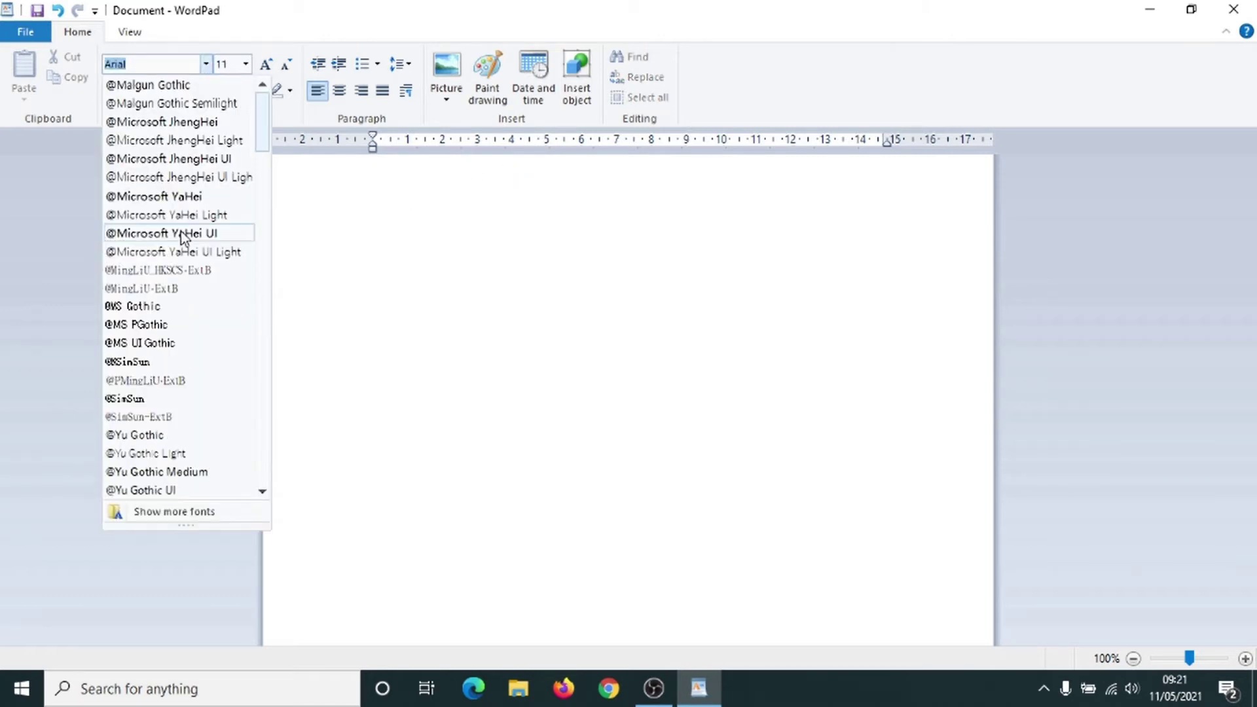
scroll(197, 218, down, 8)
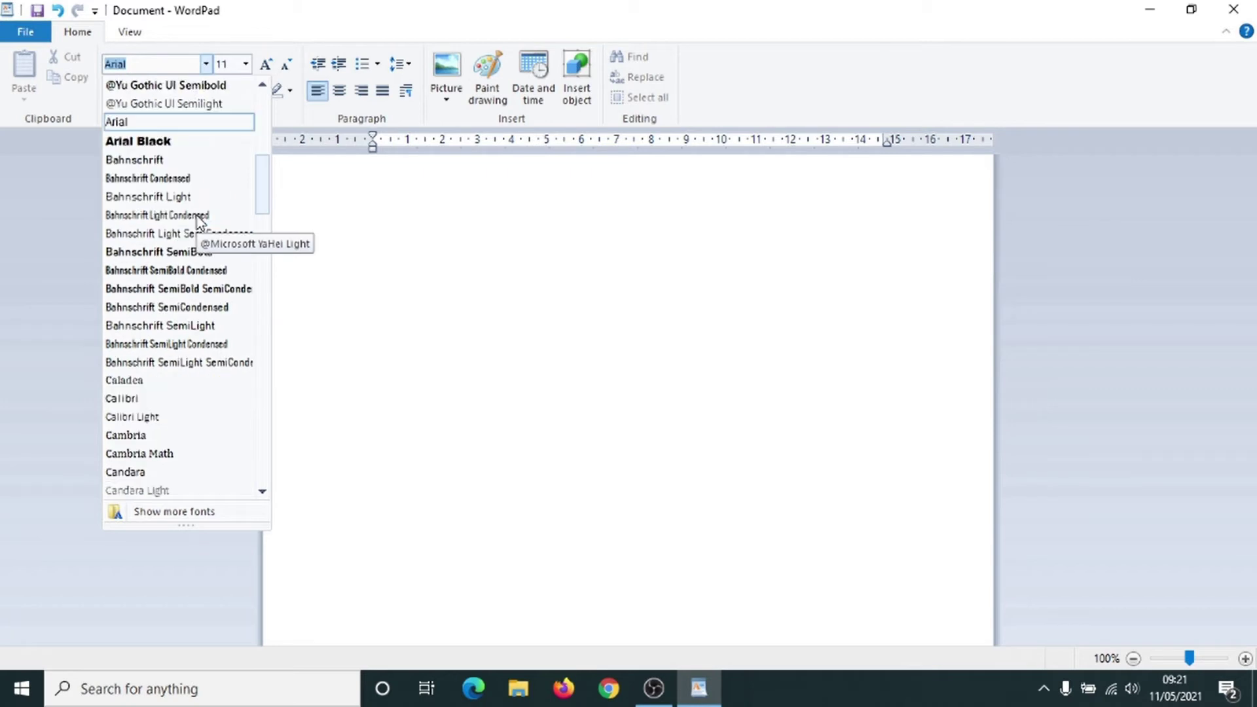
click(122, 398)
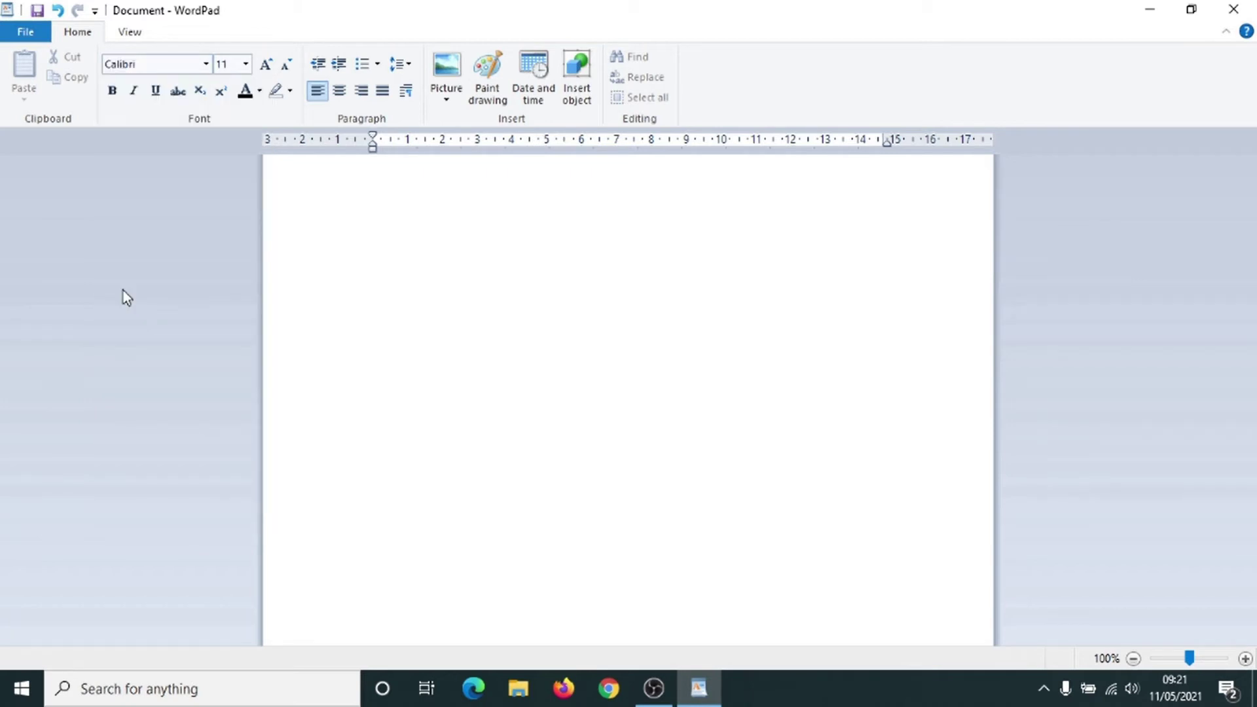
click(246, 64)
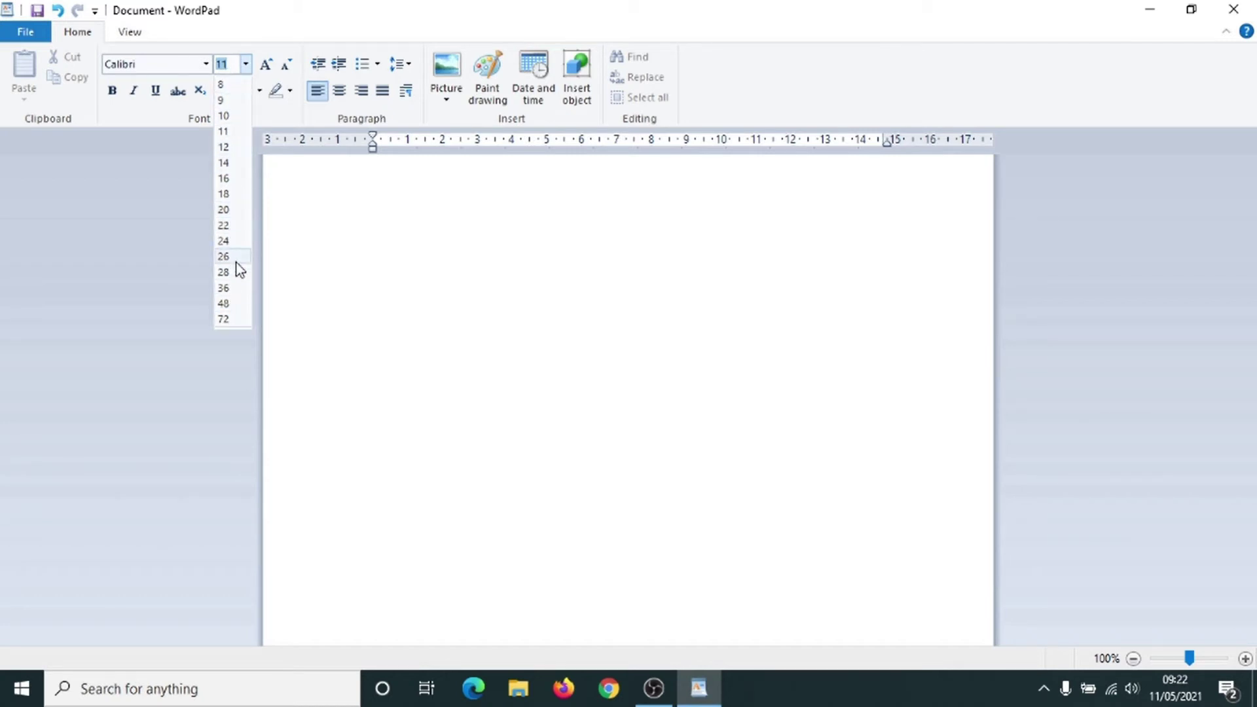
click(233, 308)
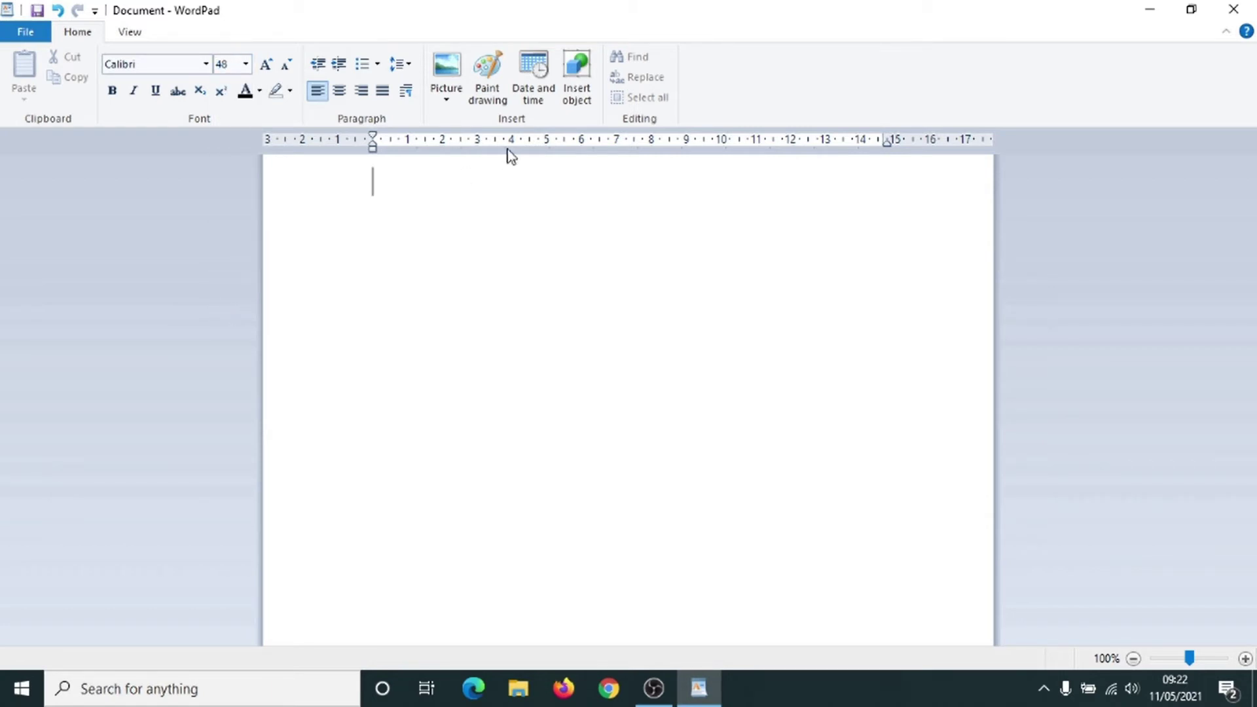
Step: Write "Welcome t" as sample text in the large font size
text(We)
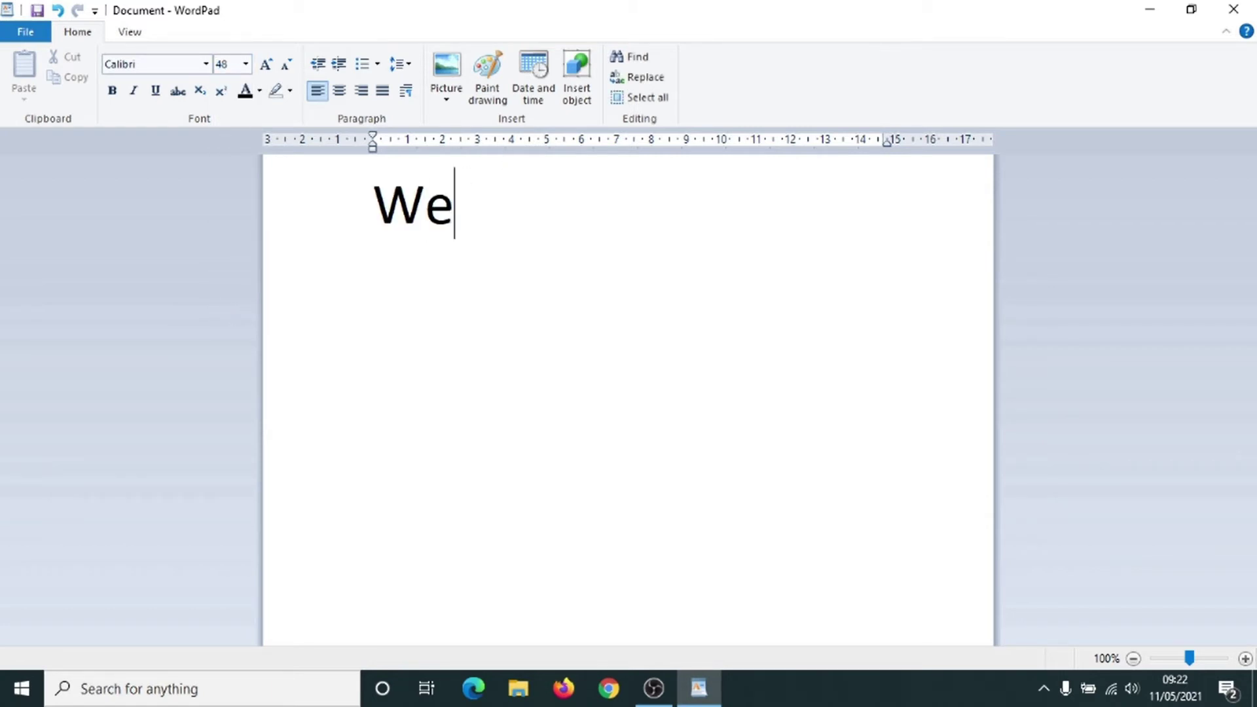
text(lcop)
key(BackSpace)
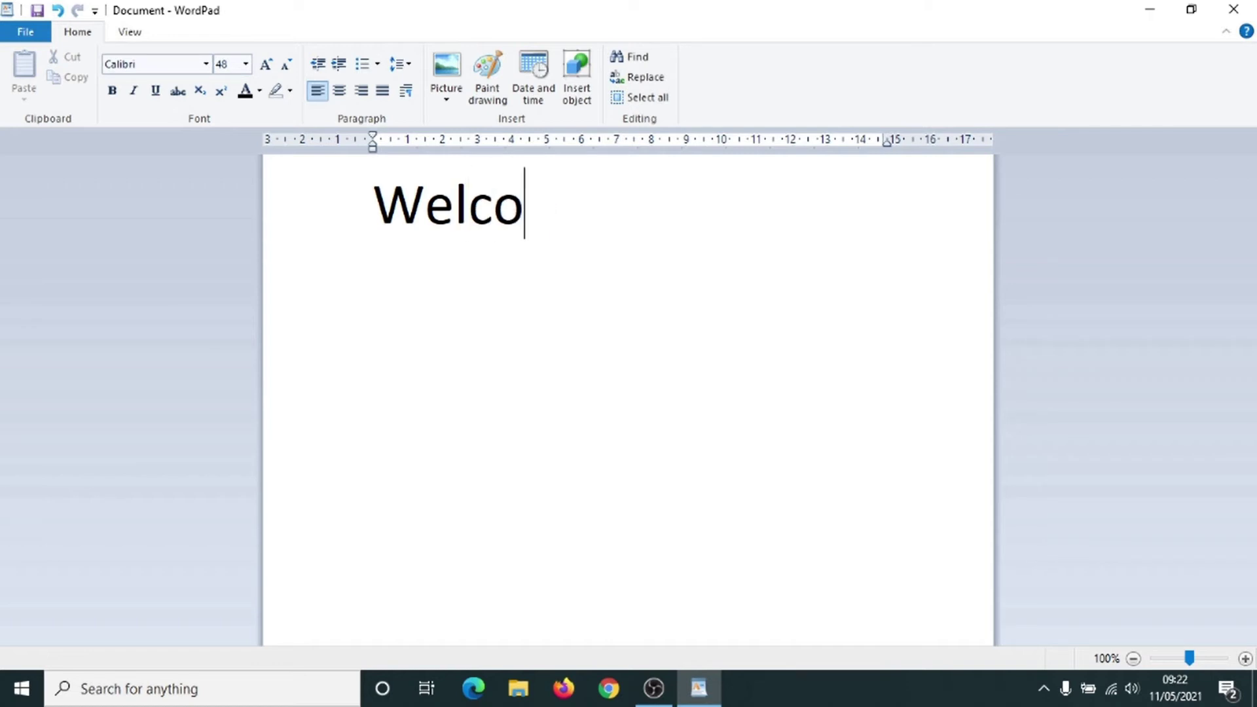
text(me t)
Step: Erase the 48-point sample text from the document
key(BackSpace)
key(BackSpace)
key(BackSpace)
key(BackSpace)
key(BackSpace)
key(BackSpace)
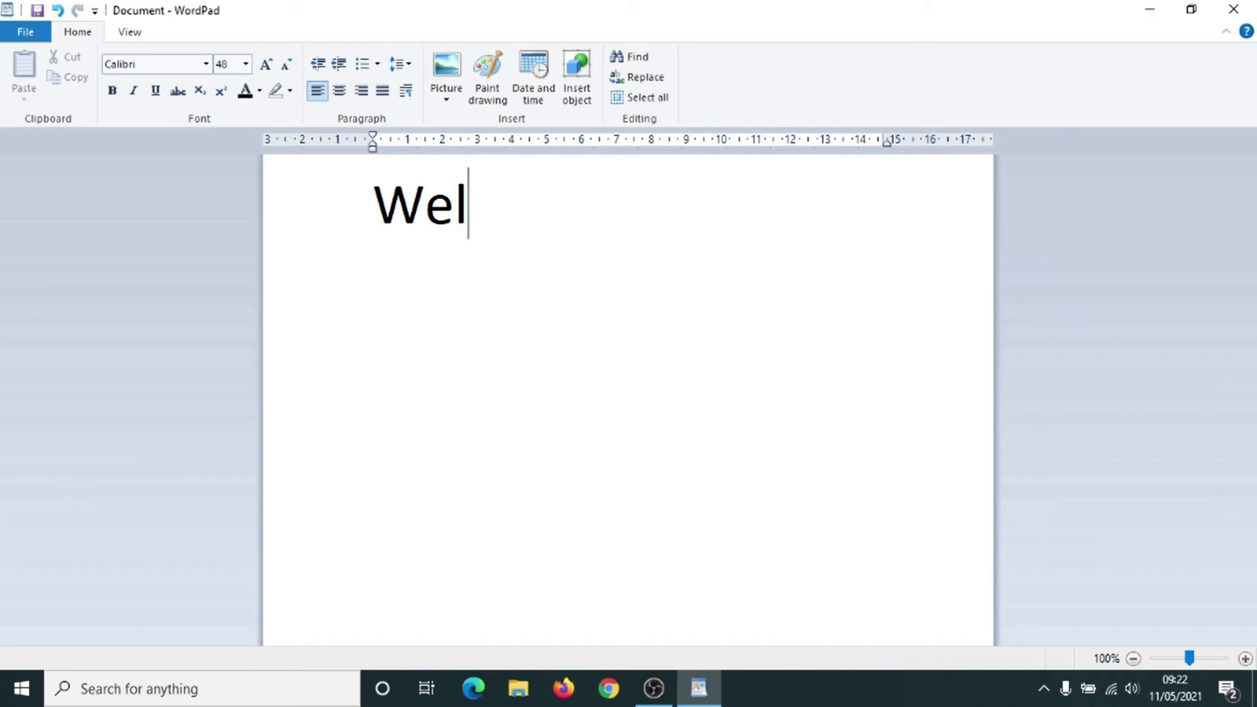
key(BackSpace)
key(BackSpace)
key(BackSpace)
Step: Try font size 24 with the sample text "Welcome to" and clear that text again
click(245, 64)
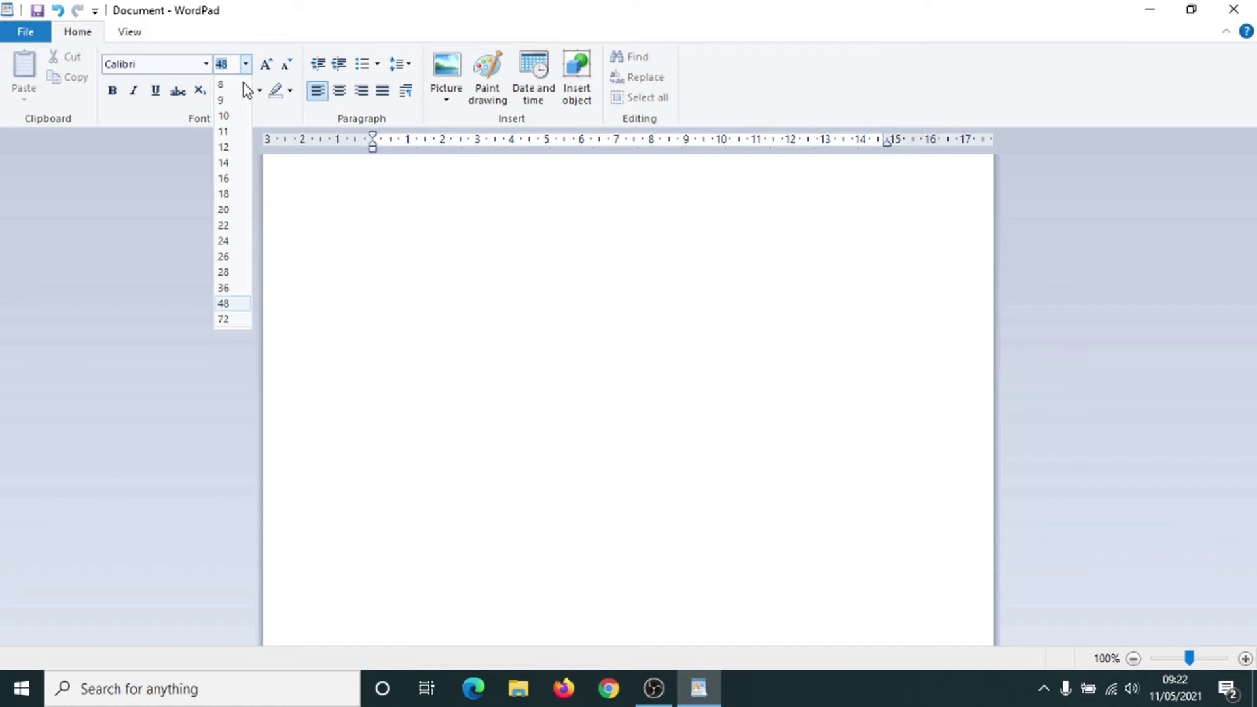
click(227, 246)
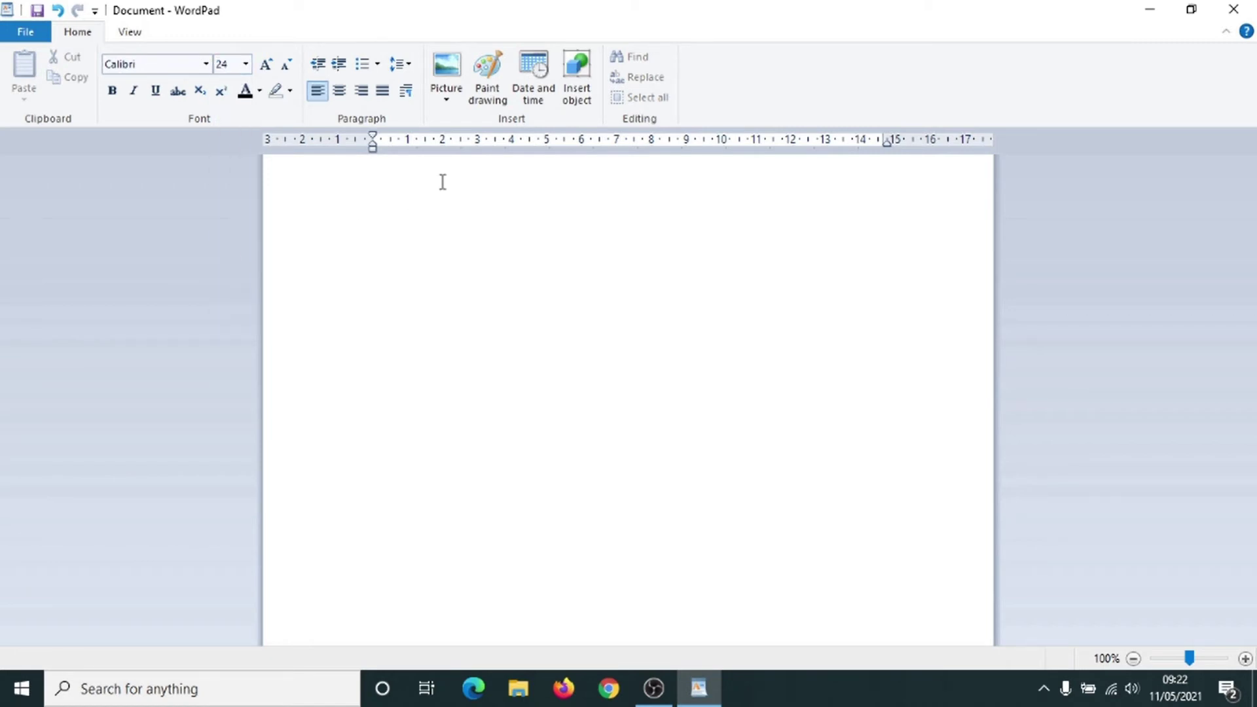
text(Welcom)
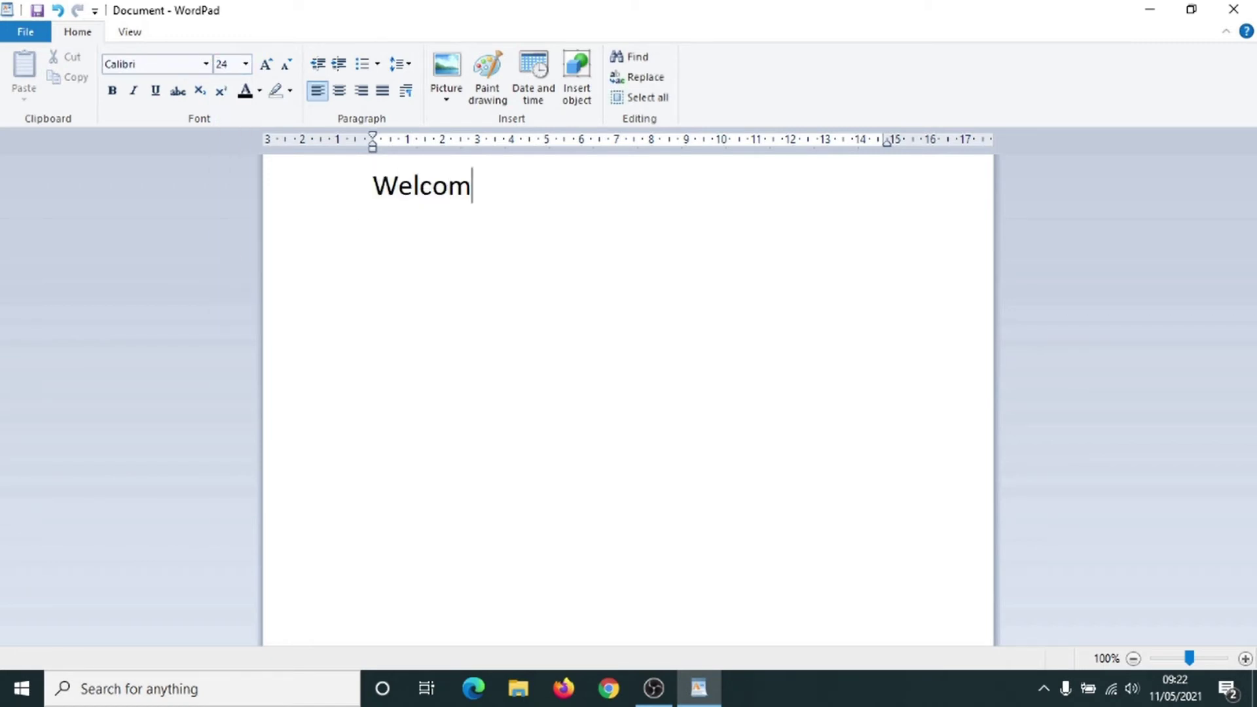
text(e to)
key(ctrl+z)
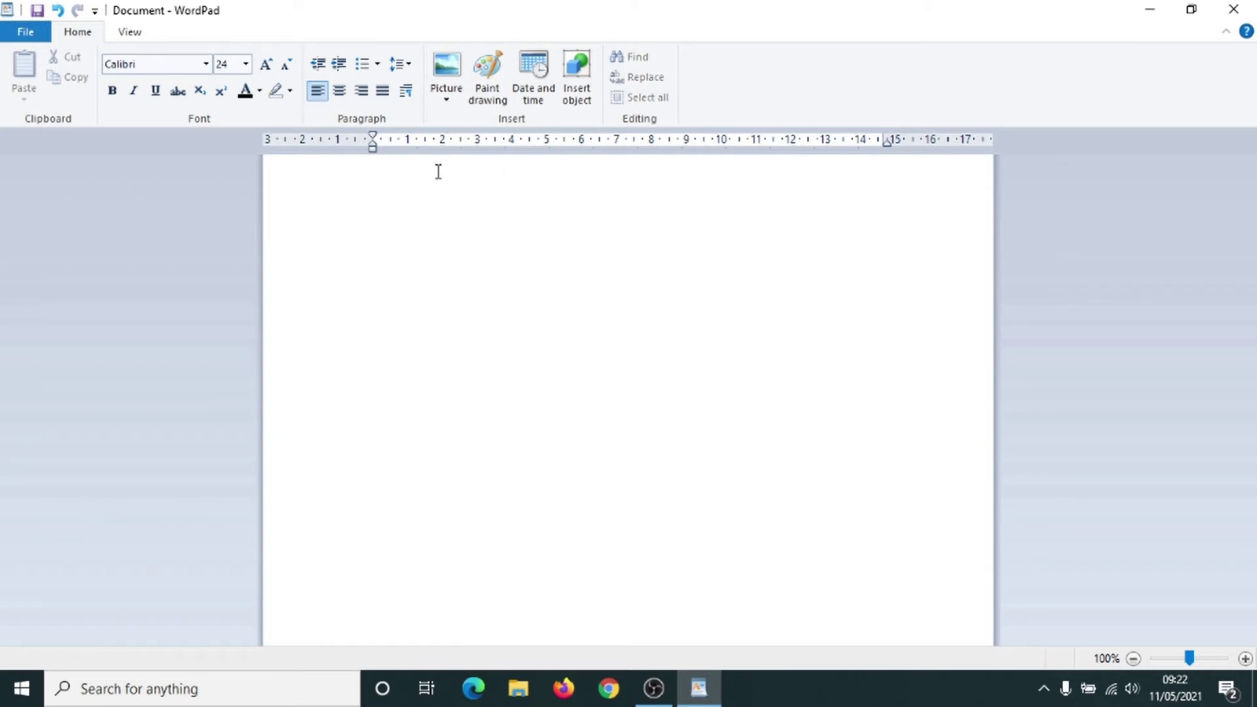
Step: Set the text colour to red and write "Welcome to Silver" as sample text
click(260, 92)
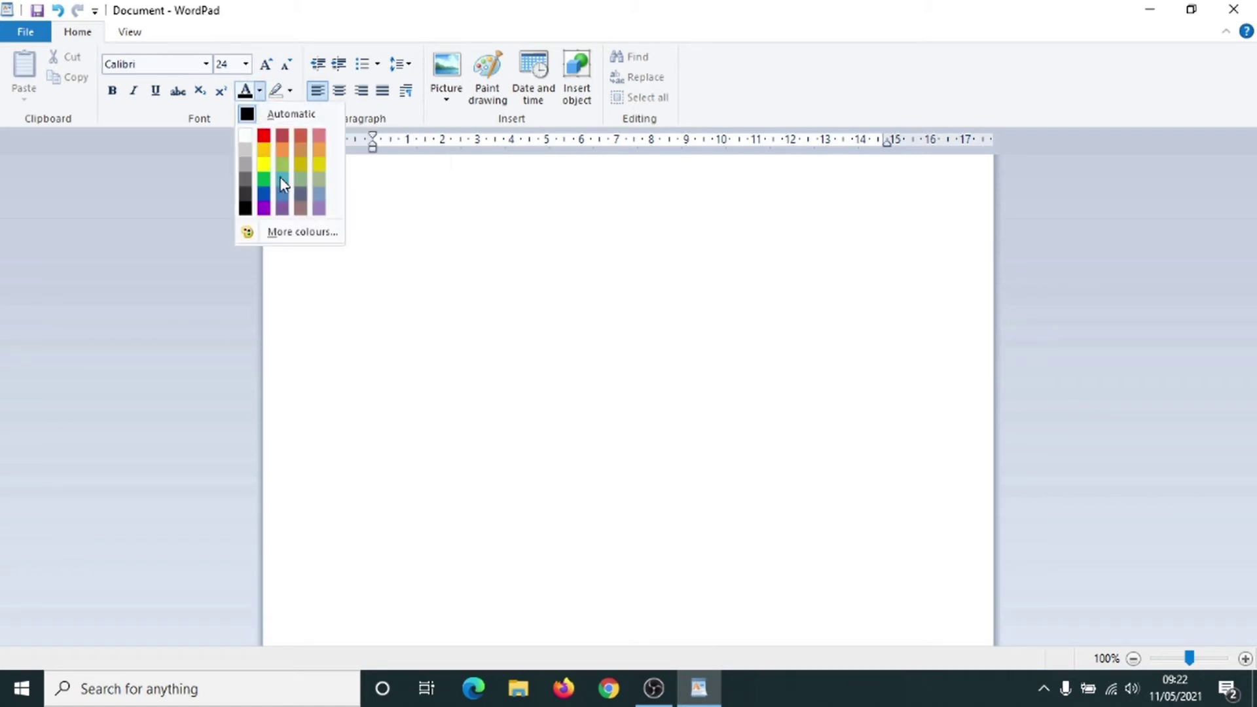
click(265, 138)
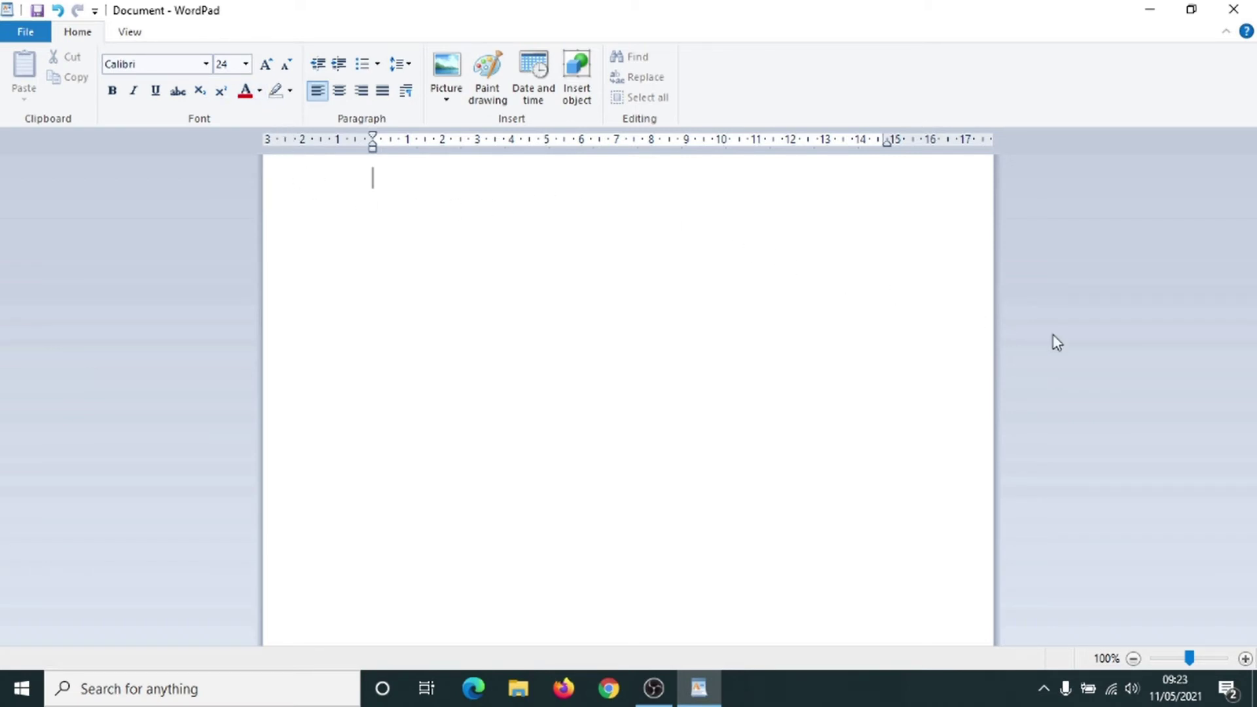
text(We)
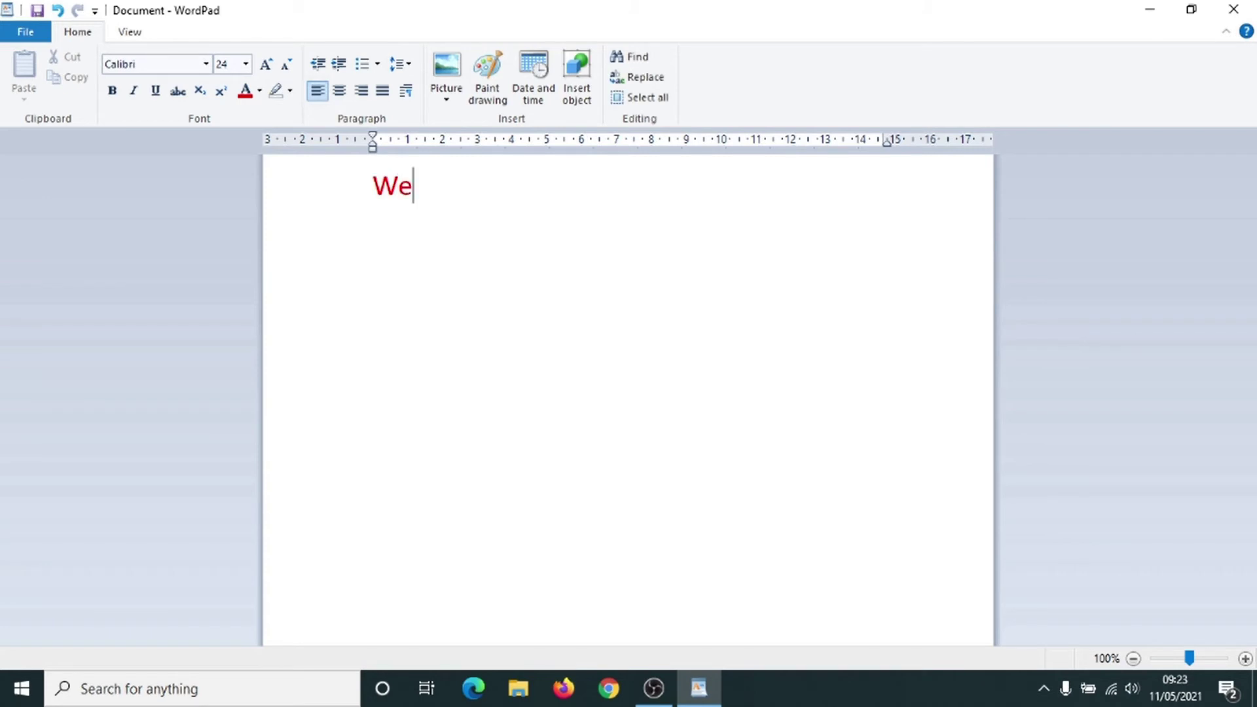
text(lcome to Silver)
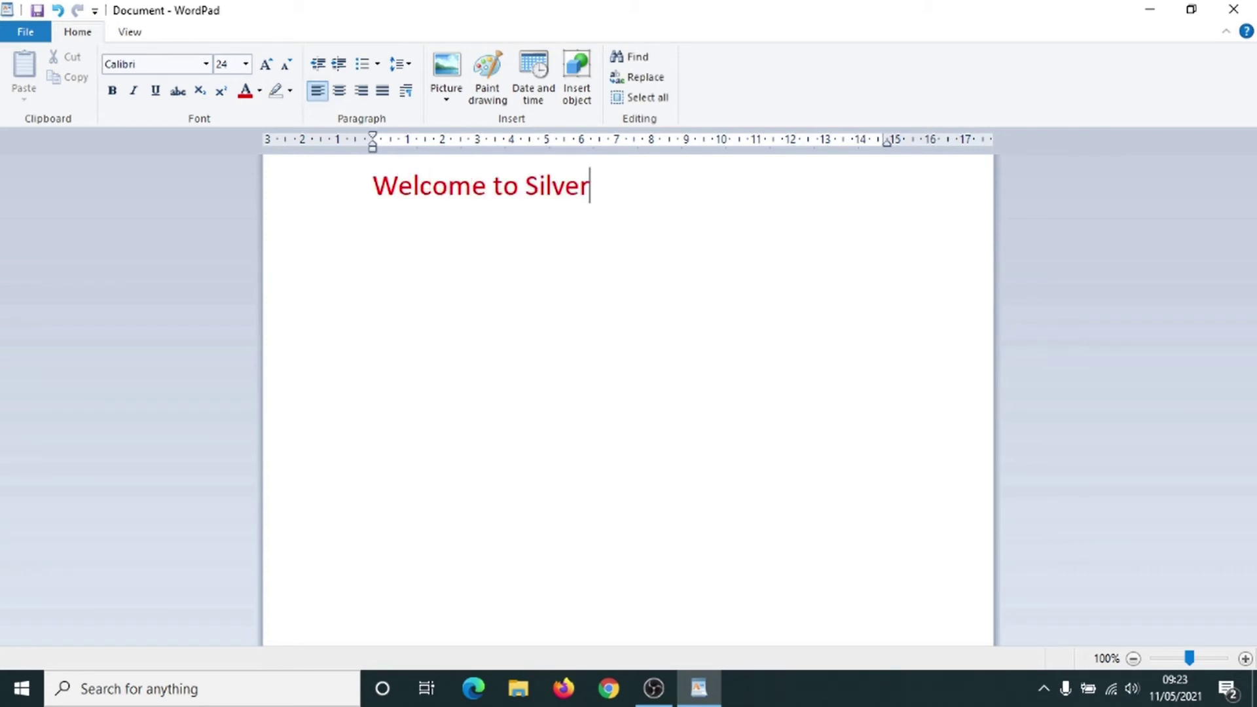
Step: Erase all of the red sample text from the document
key(BackSpace)
key(BackSpace)
key(BackSpace)
key(BackSpace)
key(BackSpace)
key(BackSpace)
key(BackSpace)
key(ctrl+a)
key(BackSpace)
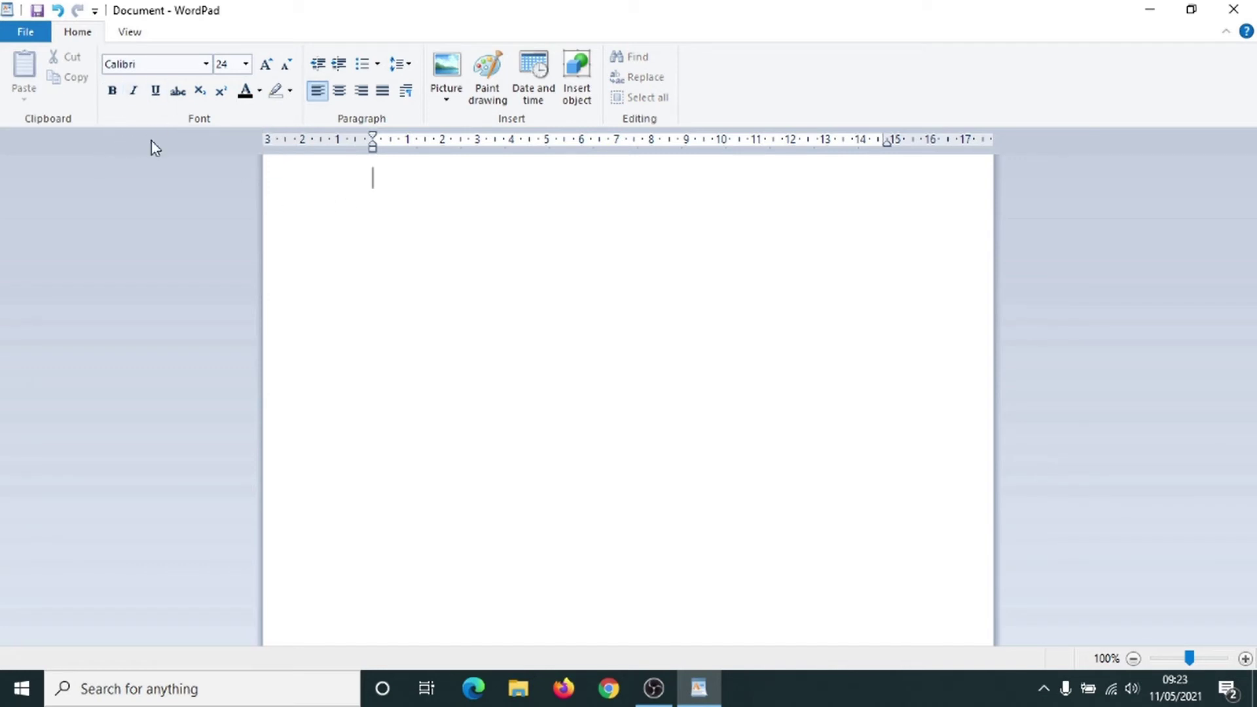
Step: Write "Welcome to Silver Surfers" in bold as sample text and undo the entry
click(115, 95)
text(W)
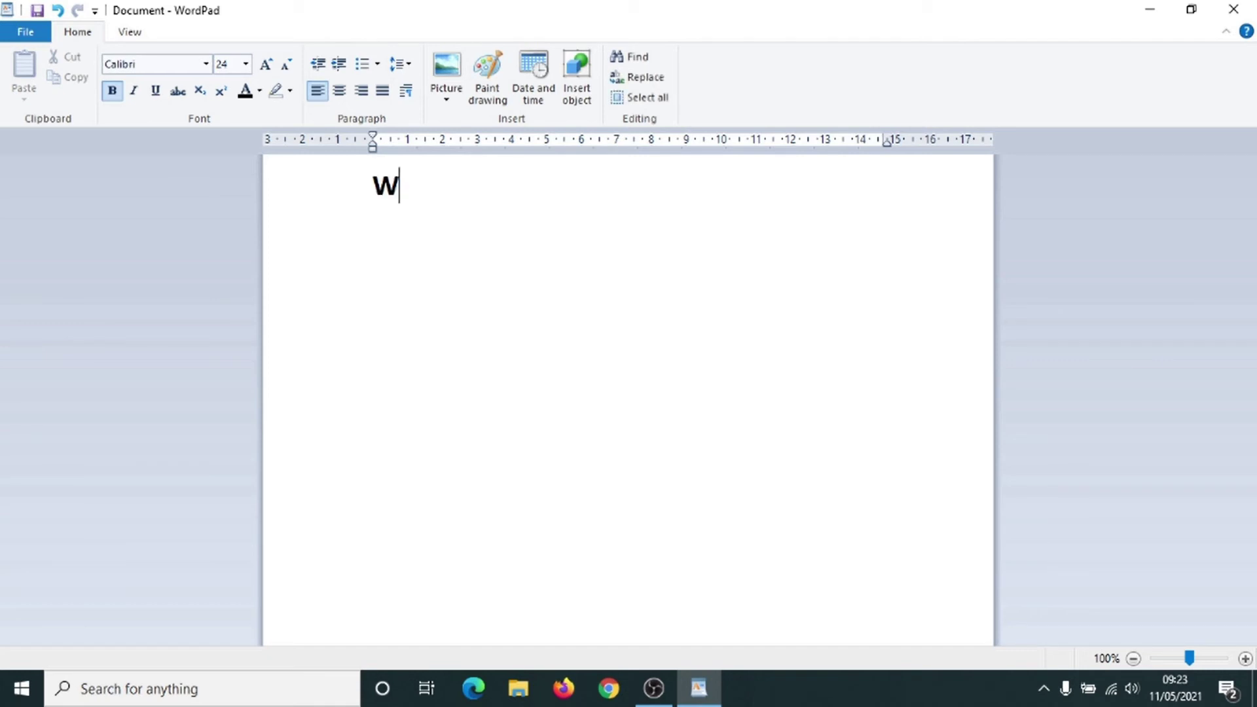
text(elcome to Silver )
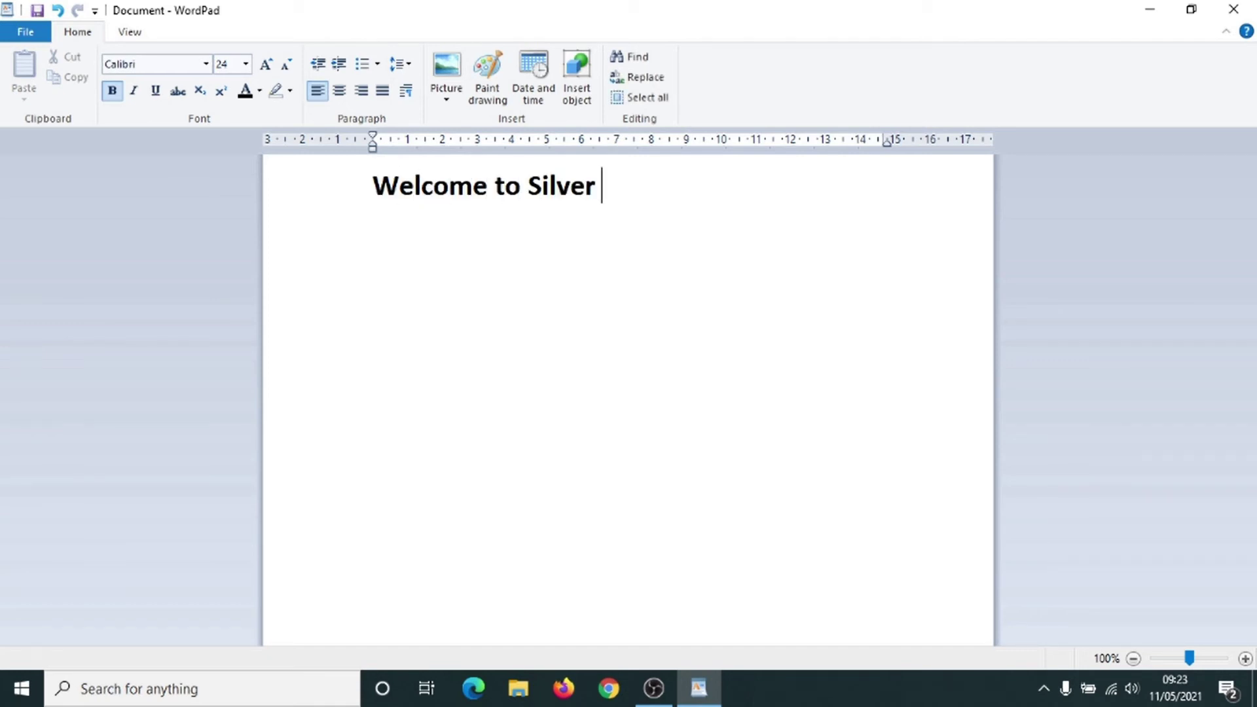
text(Surfers)
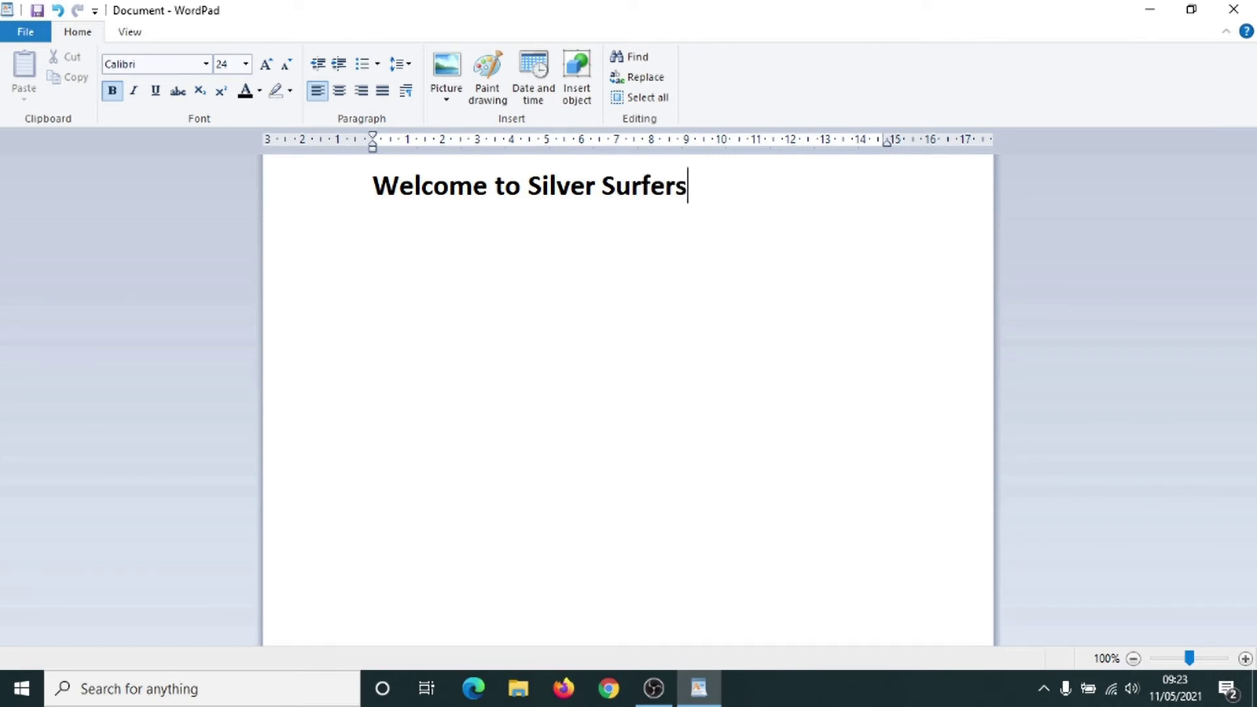
key(ctrl+z)
Step: Add italic to the bold formatting, write "Welcvo" as sample text and undo the entry
click(133, 90)
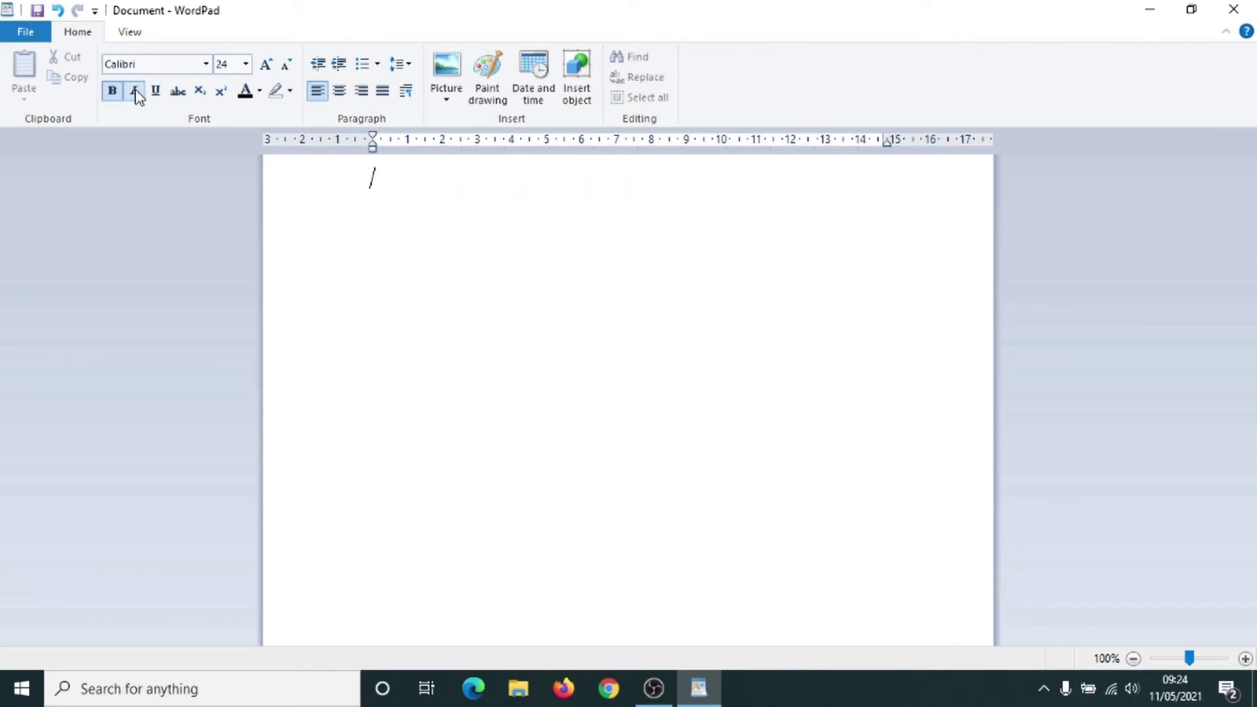
text(Welcvo)
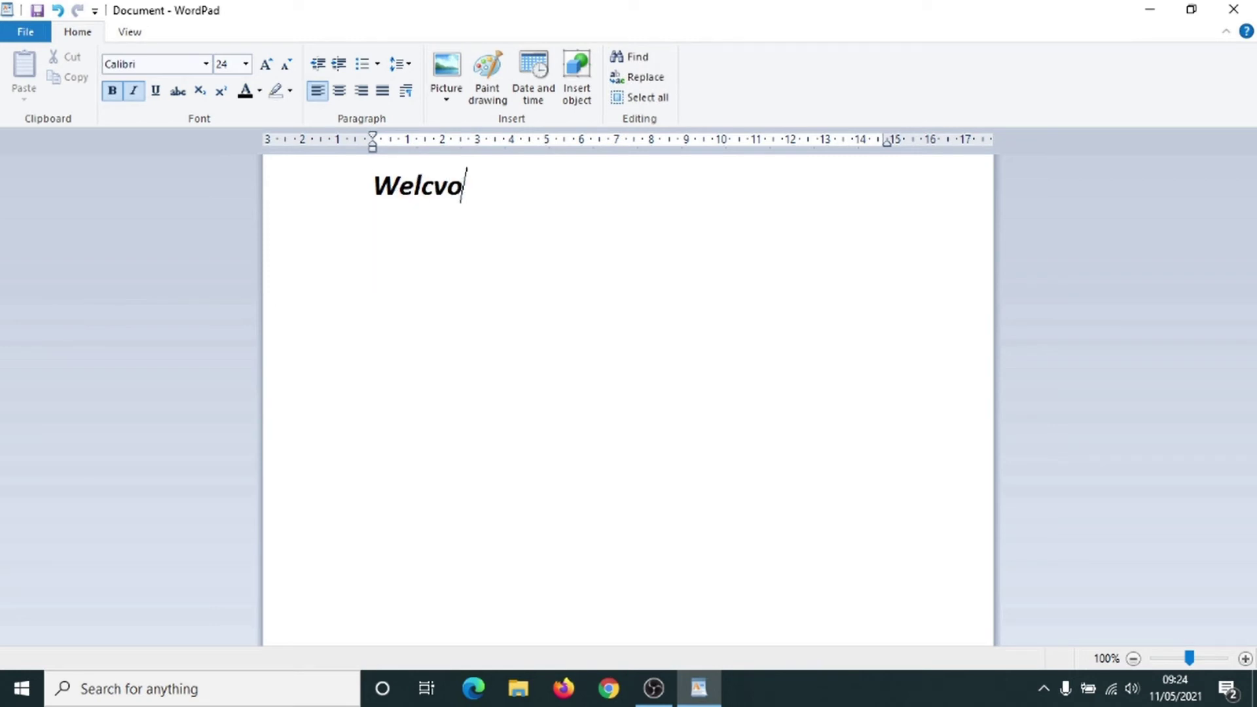
key(ctrl+z)
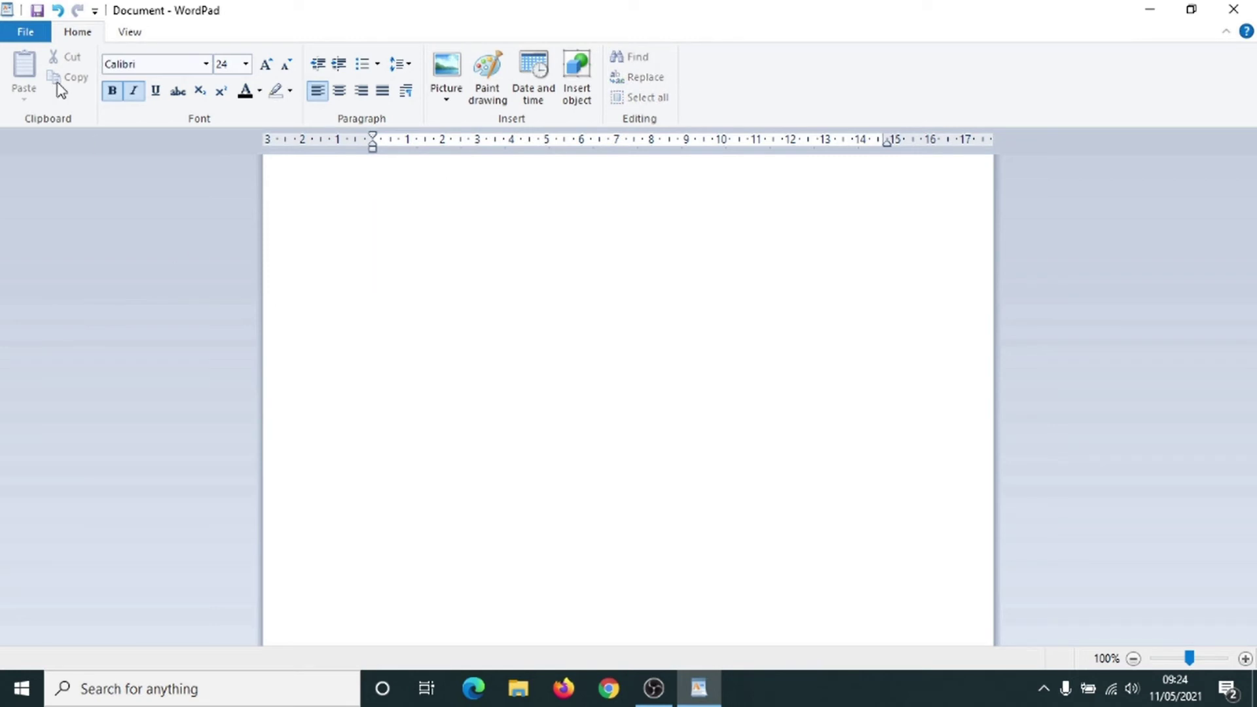
Step: Add underline to the bold italic formatting and write "Welcome to Silver" as sample text
click(155, 92)
text(We)
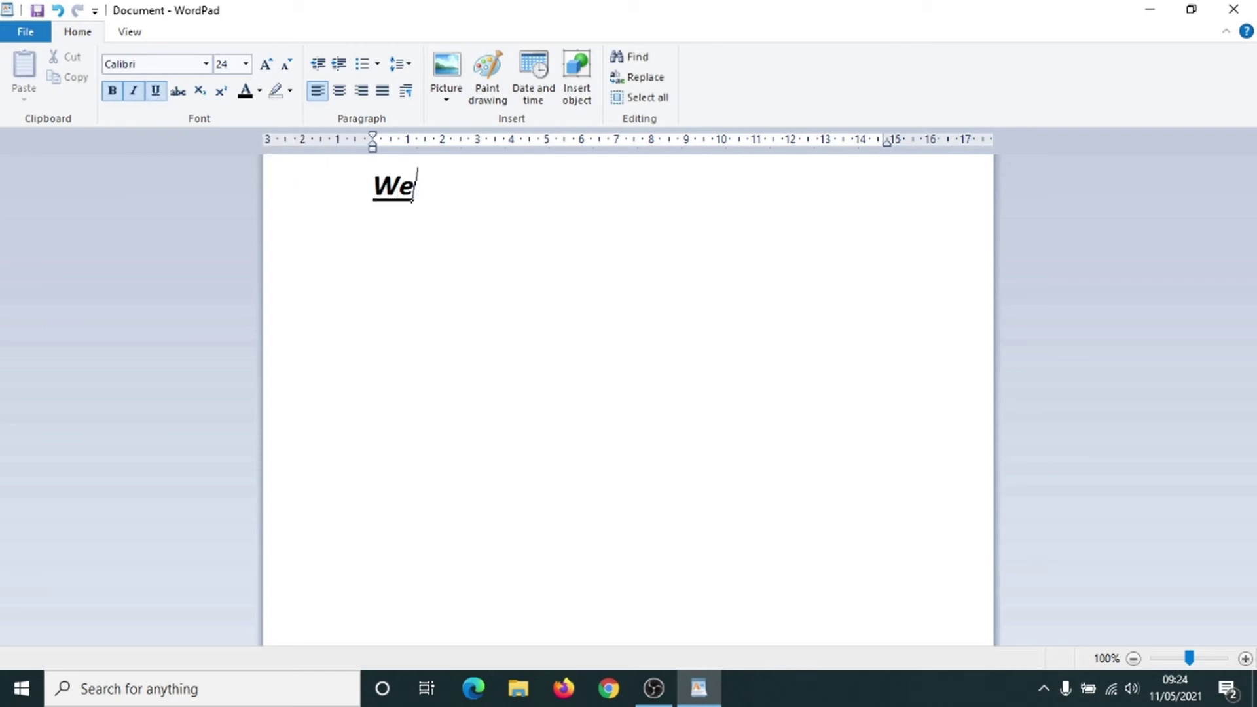
text(lcome to Silver)
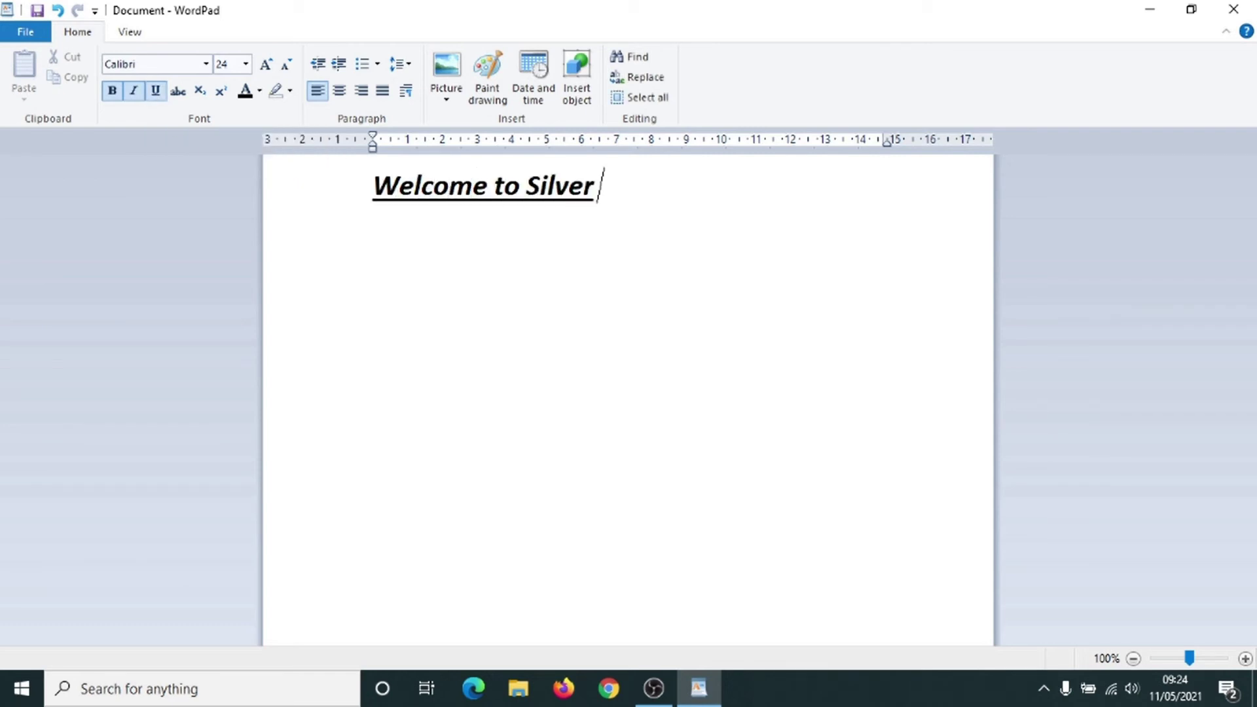
Step: Erase the bold, italic, underlined sample text from the document
key(BackSpace)
key(BackSpace)
key(BackSpace)
key(BackSpace)
key(BackSpace)
key(BackSpace)
key(BackSpace)
key(BackSpace)
key(BackSpace)
key(BackSpace)
key(BackSpace)
key(BackSpace)
key(BackSpace)
key(BackSpace)
key(BackSpace)
key(BackSpace)
key(BackSpace)
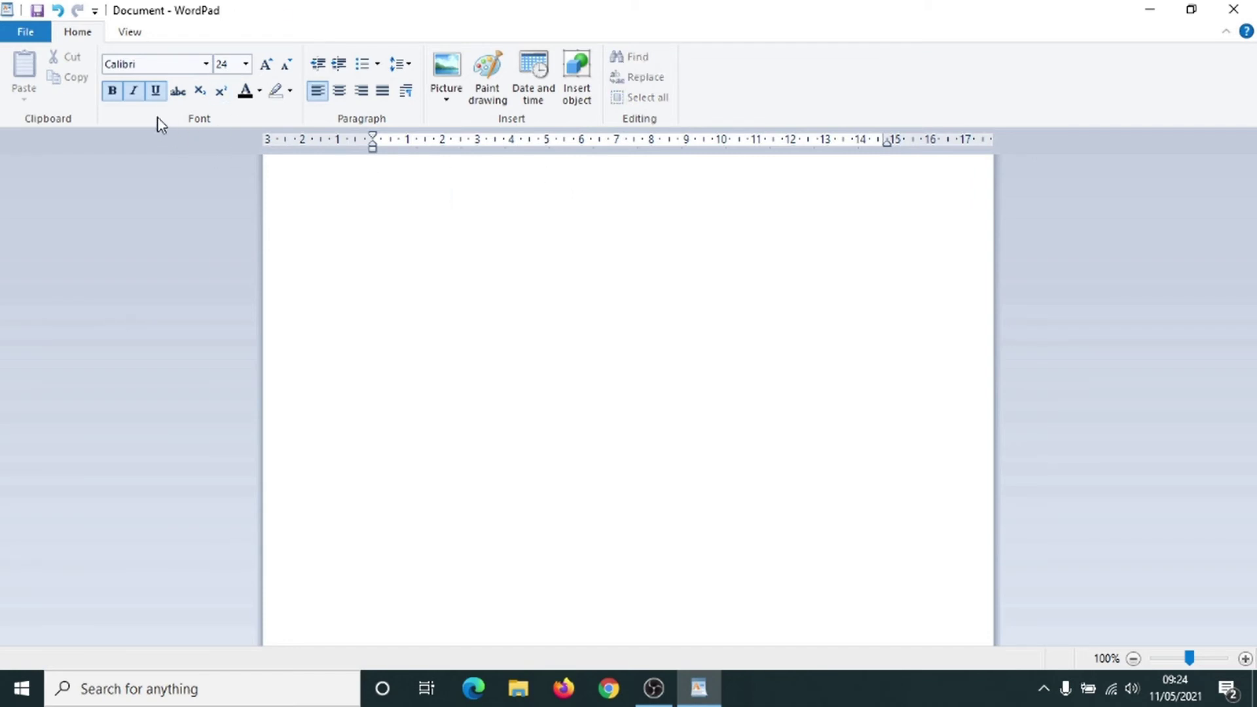
Step: Turn off bold, italic and underline, and undo back to font size 11
click(116, 93)
click(132, 97)
click(157, 101)
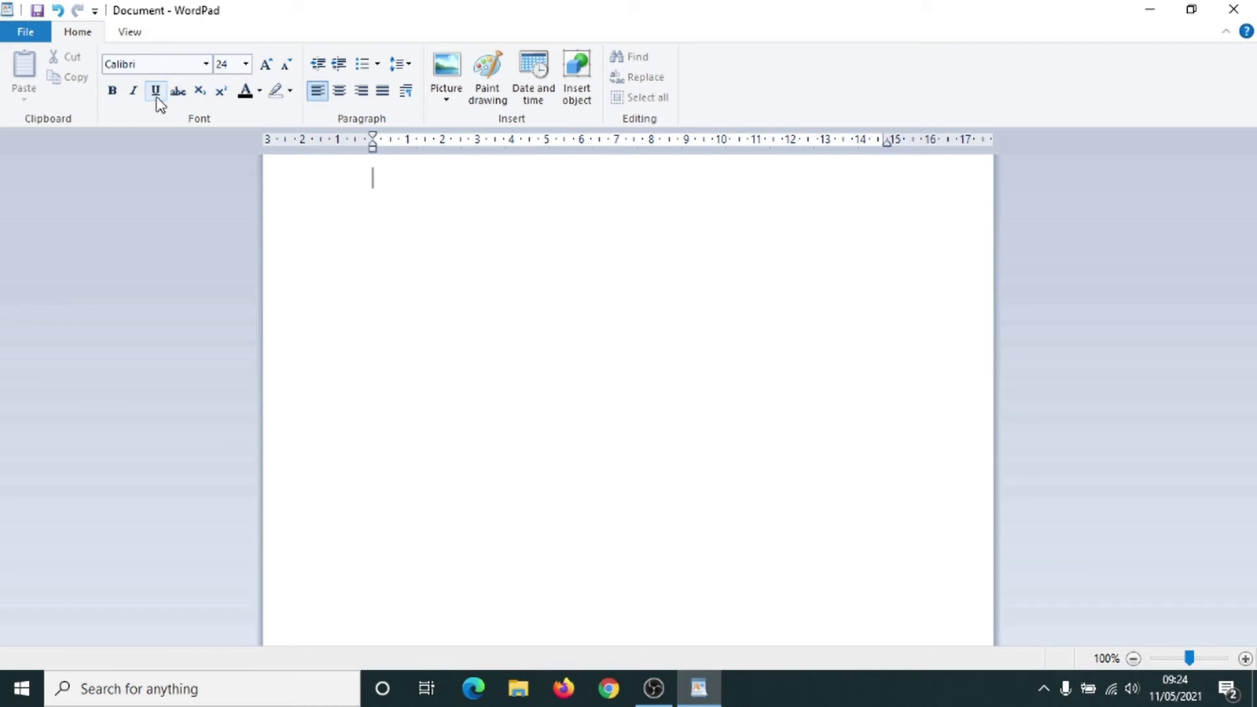
key(ctrl+z)
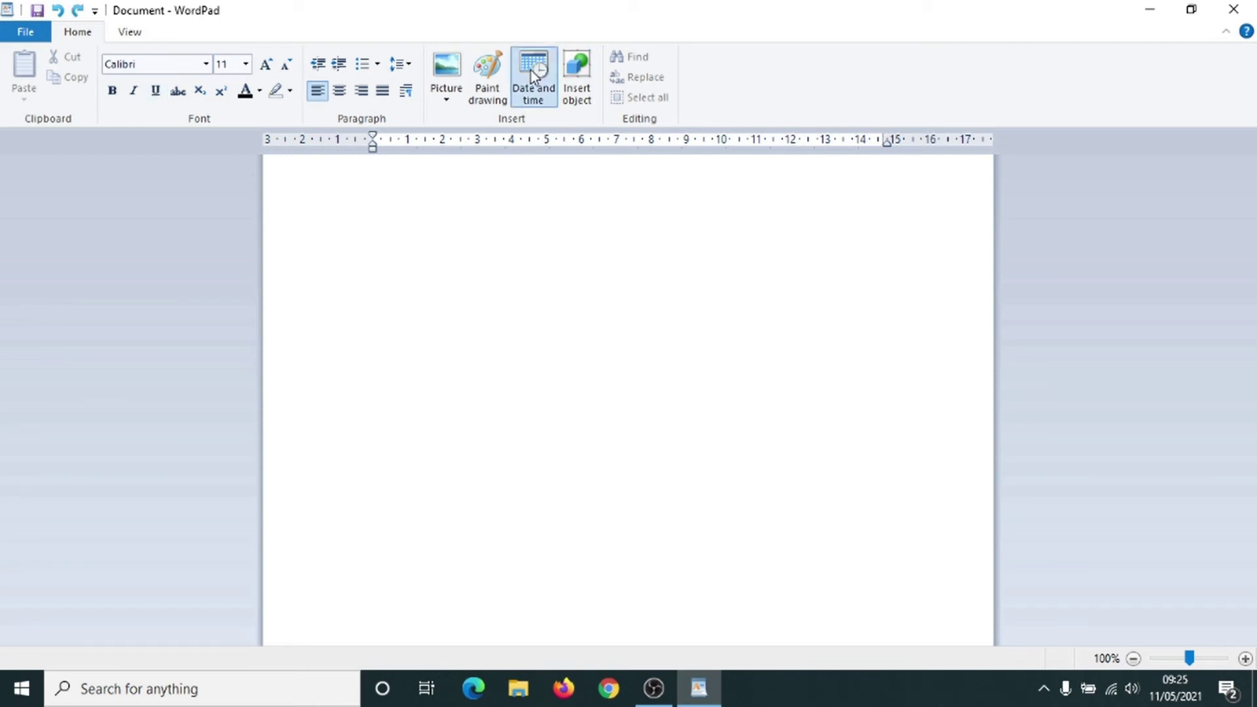
Step: Insert the current date in the long format "Tuesday, 11 May 2021" into the document
click(532, 70)
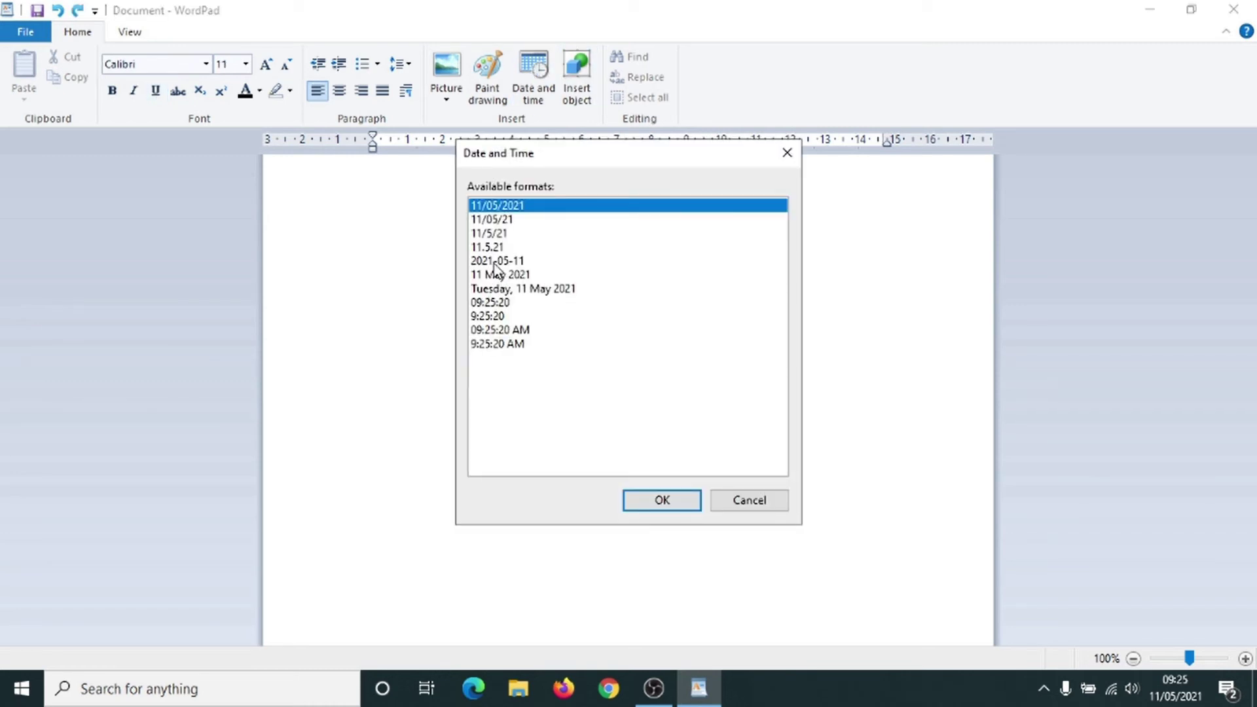
click(492, 289)
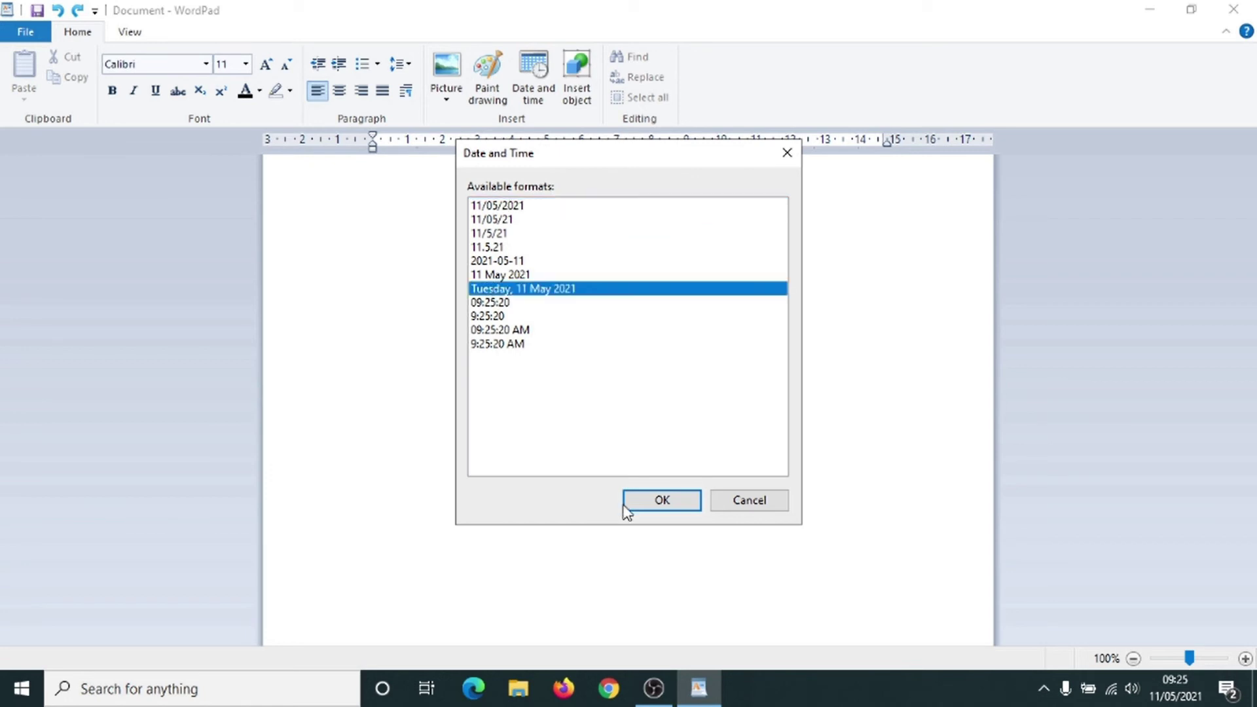
click(659, 503)
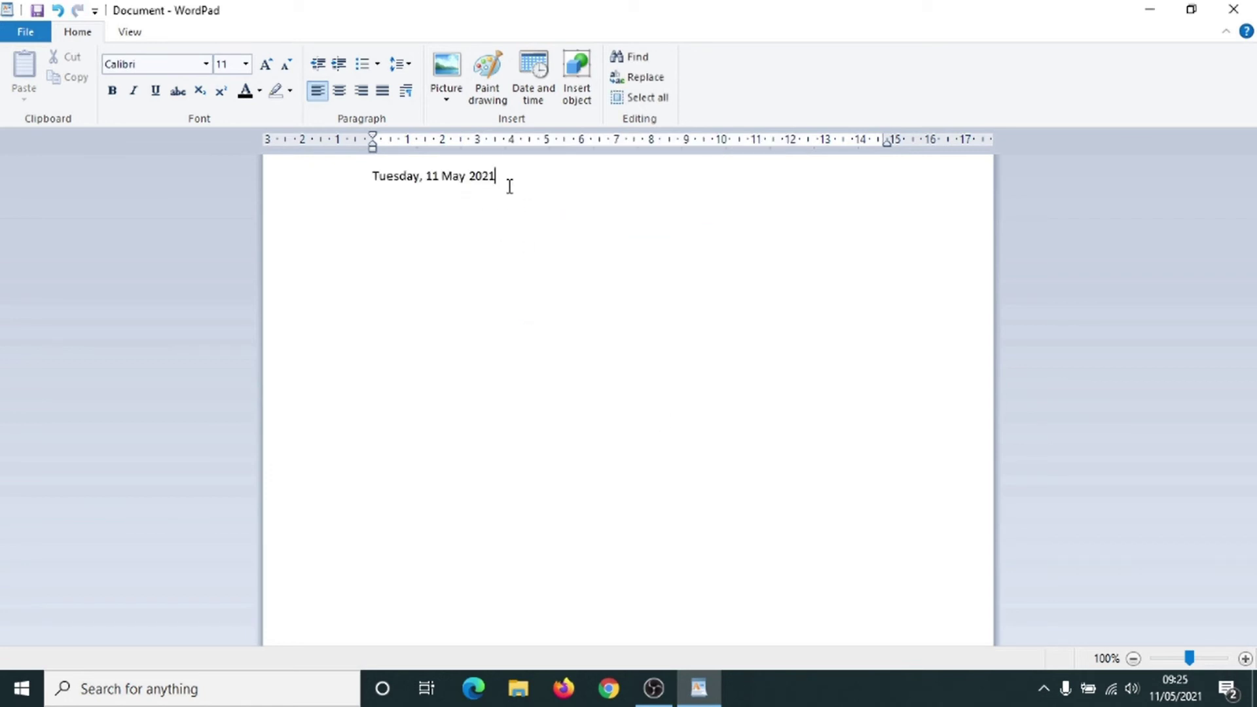
Step: Undo and redo the date insertion twice, finishing with one more undo to remove the date
click(58, 11)
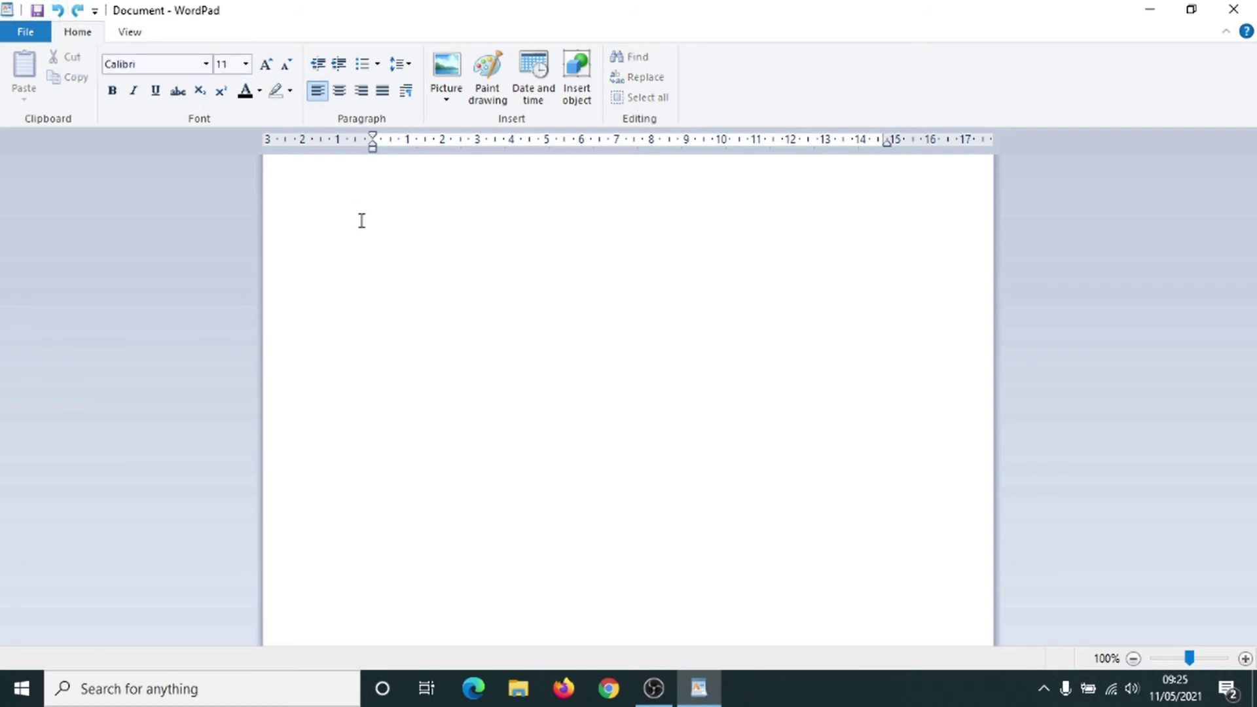
click(78, 12)
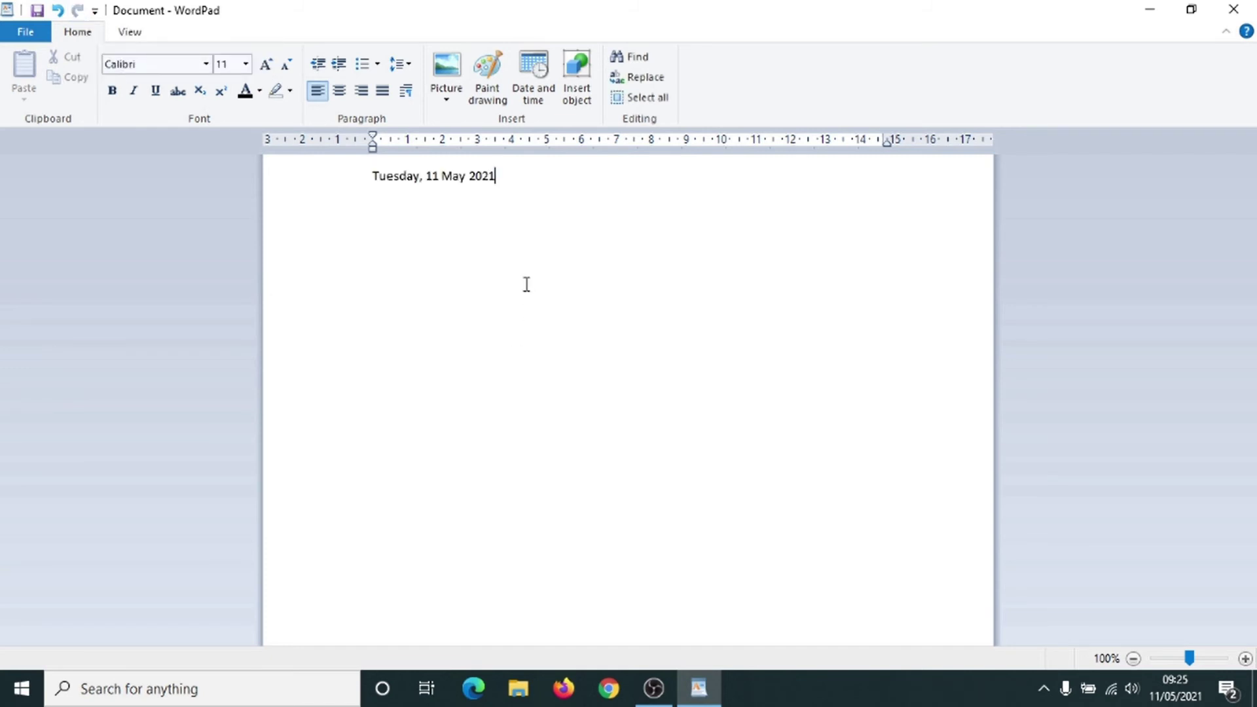
click(58, 10)
click(76, 14)
click(58, 10)
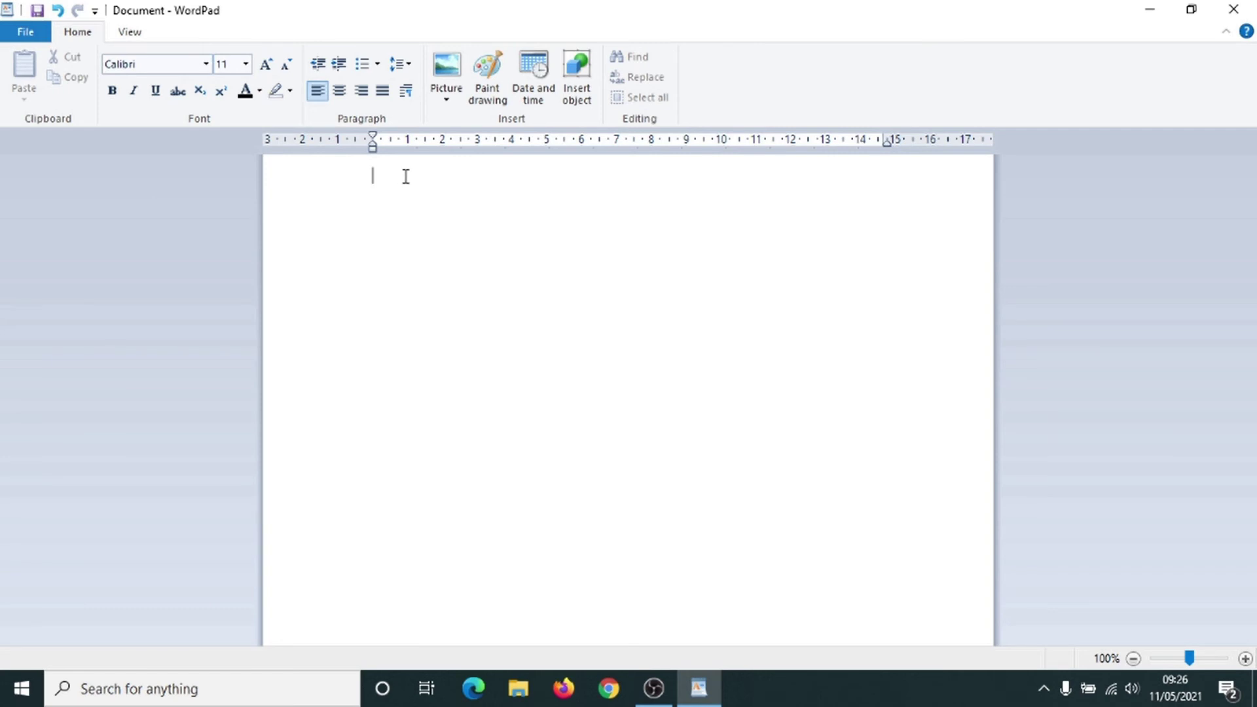
Step: Write a short letter on separate lines: "Dear sir", a blank line, "I am writing to inform you that..." and "Yours faithfully"
text(Dear sir  I am writing to inform you that... Yours faithfully)
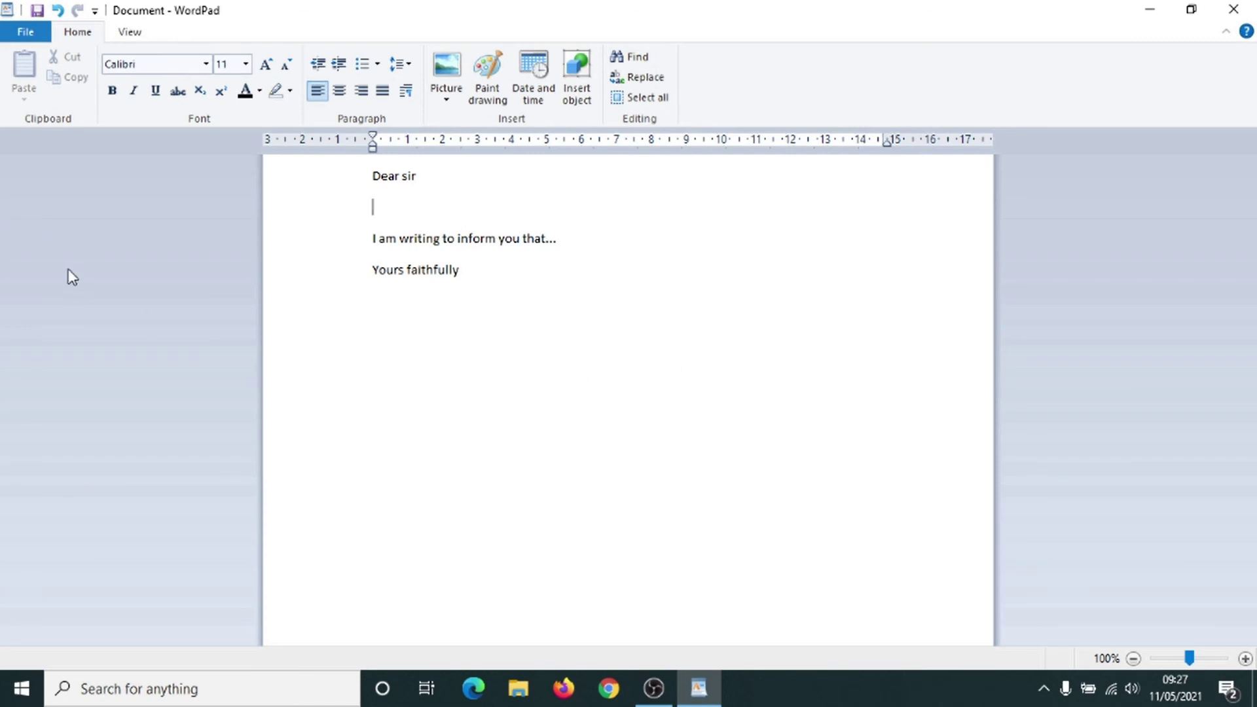
Step: Select the EPSON XP-235 Series printer in the print settings and cancel without printing
click(27, 34)
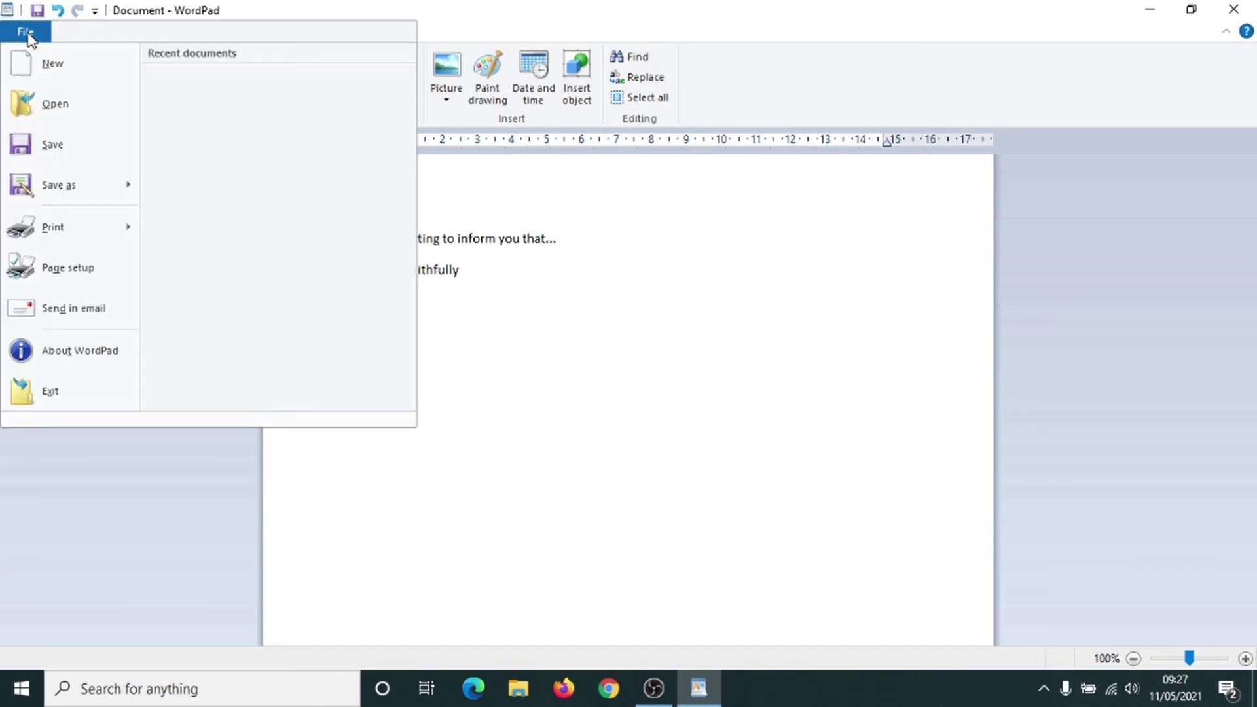
click(46, 241)
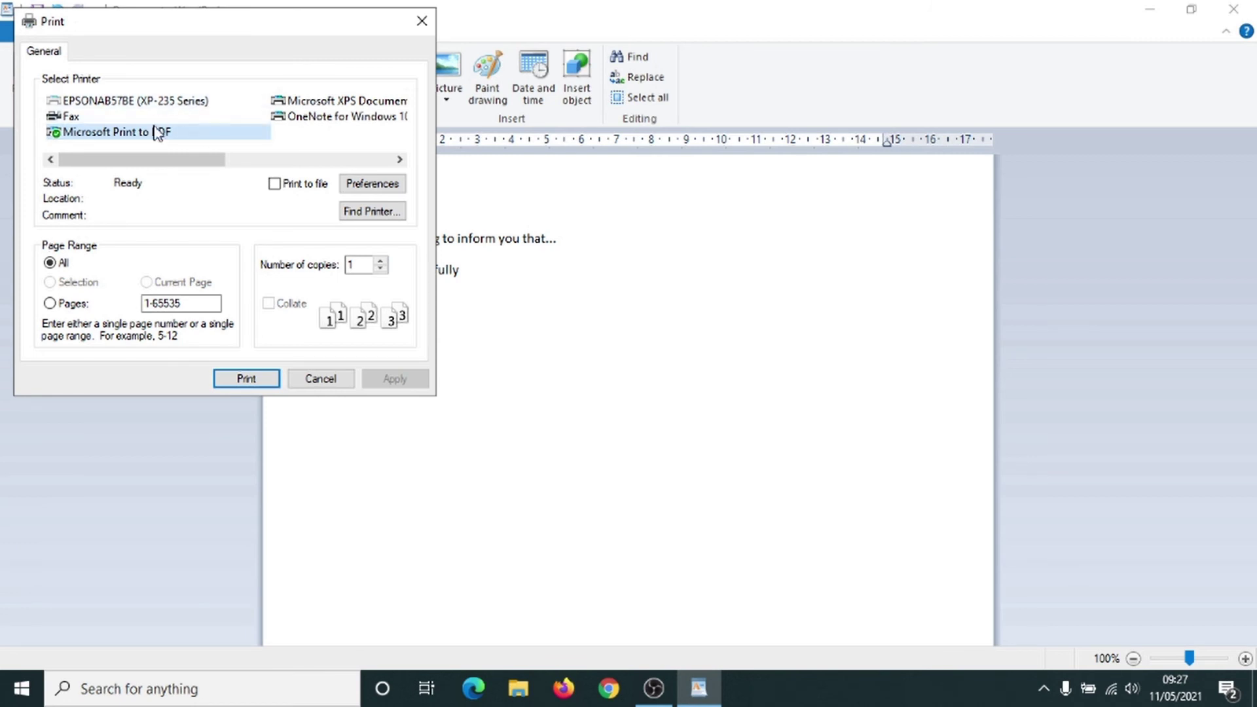
click(121, 103)
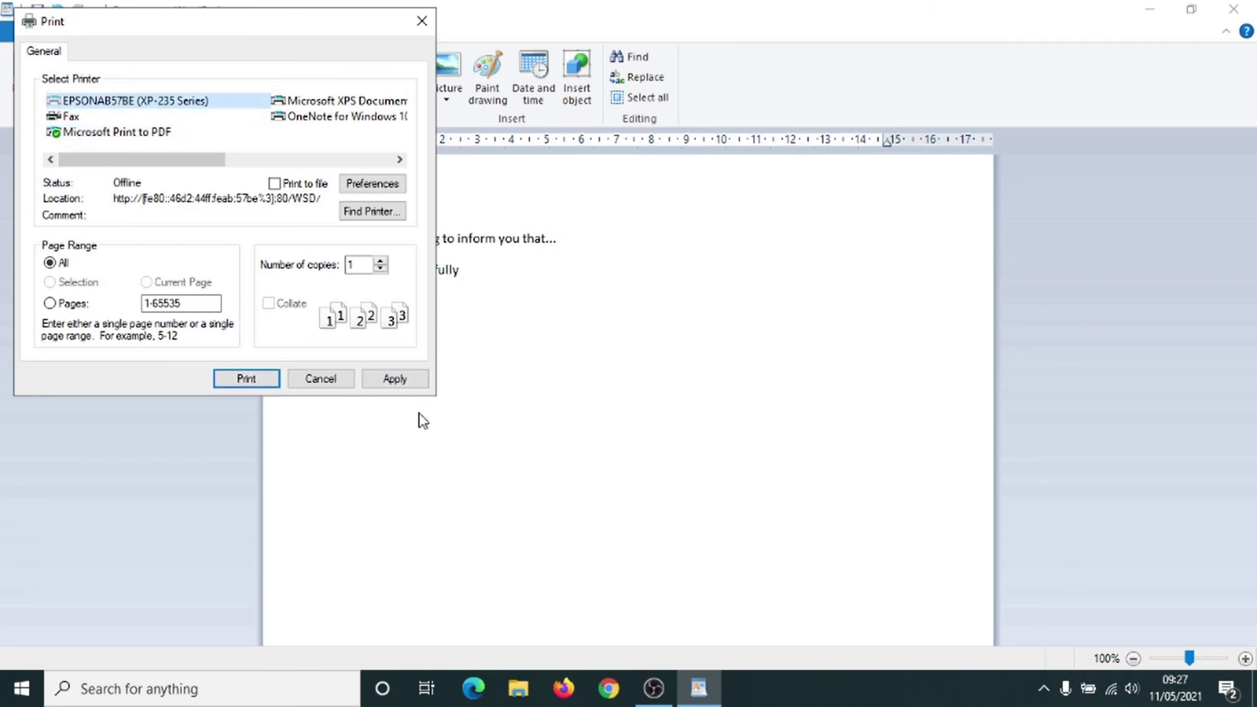
click(329, 380)
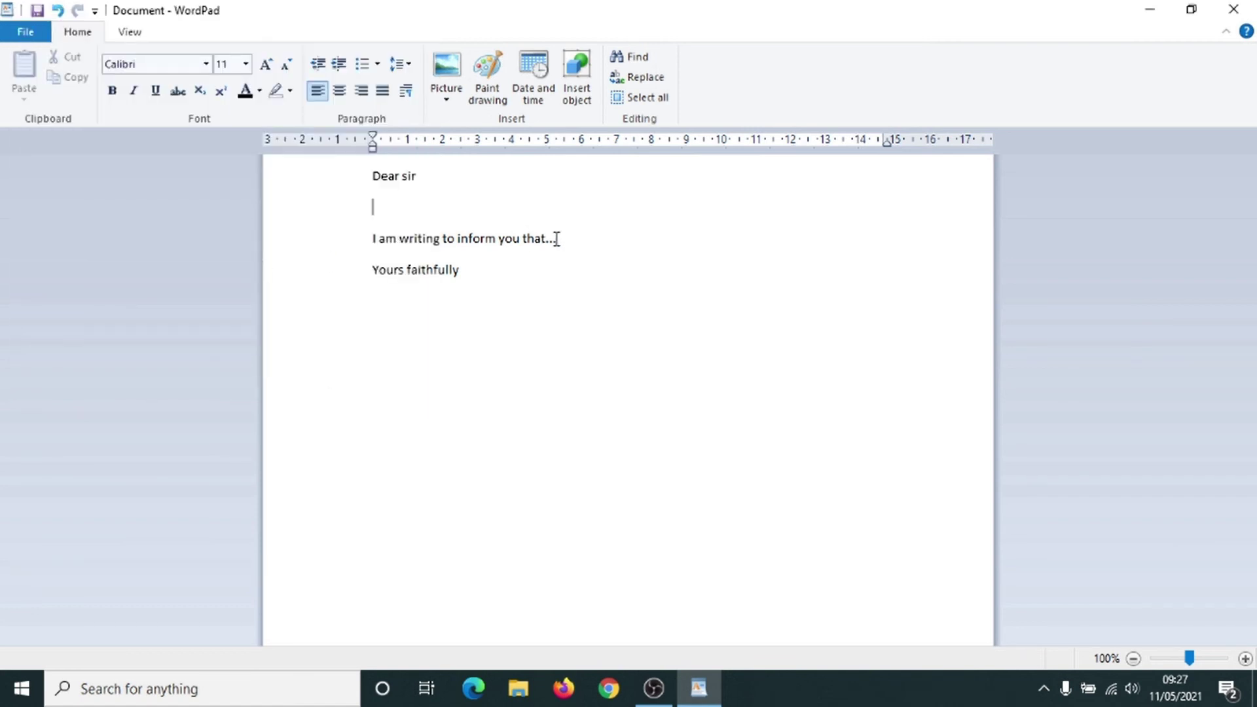
Step: Remove the blank line below "Dear sir" and save the document in the Documents folder as a Rich Text Format file named "letter"
key(BackSpace)
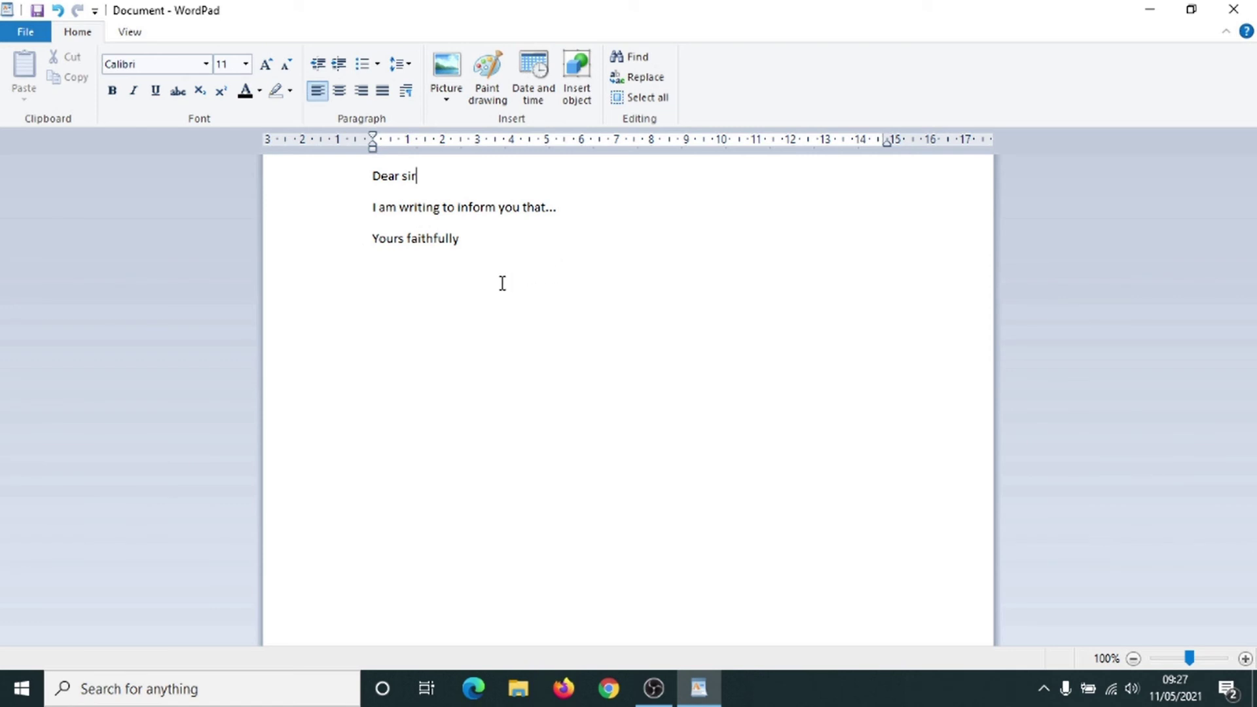
click(28, 40)
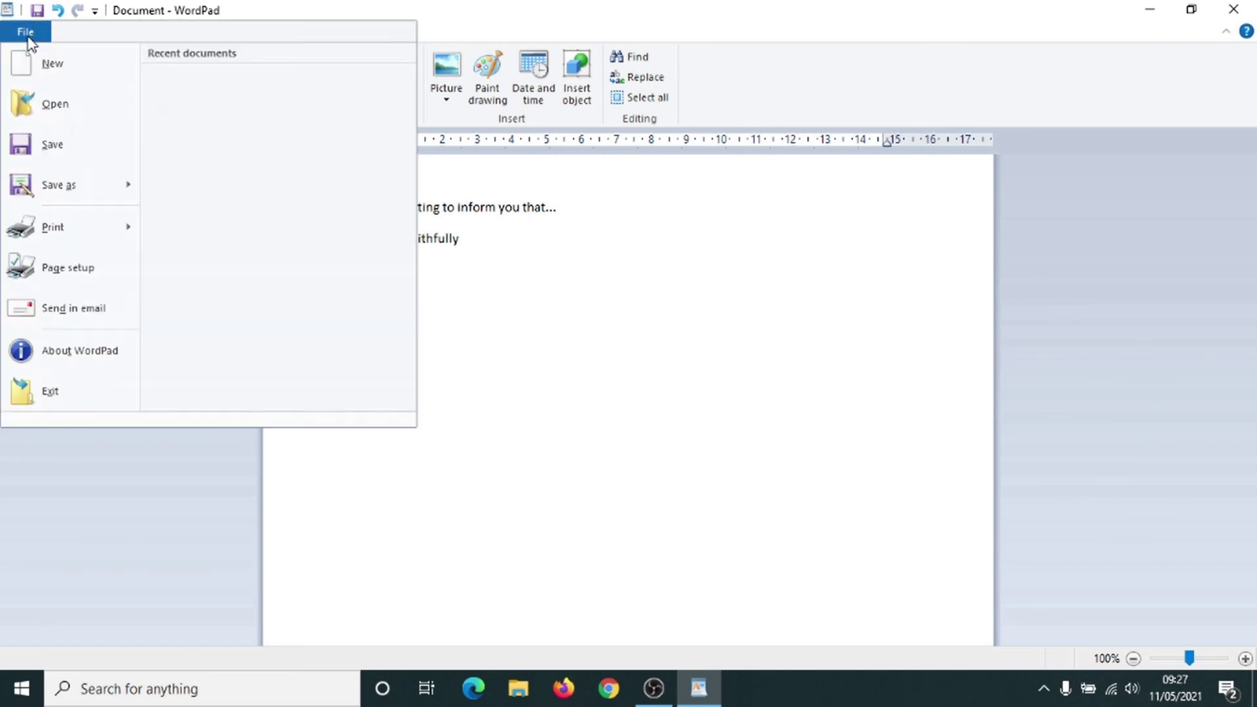
click(66, 196)
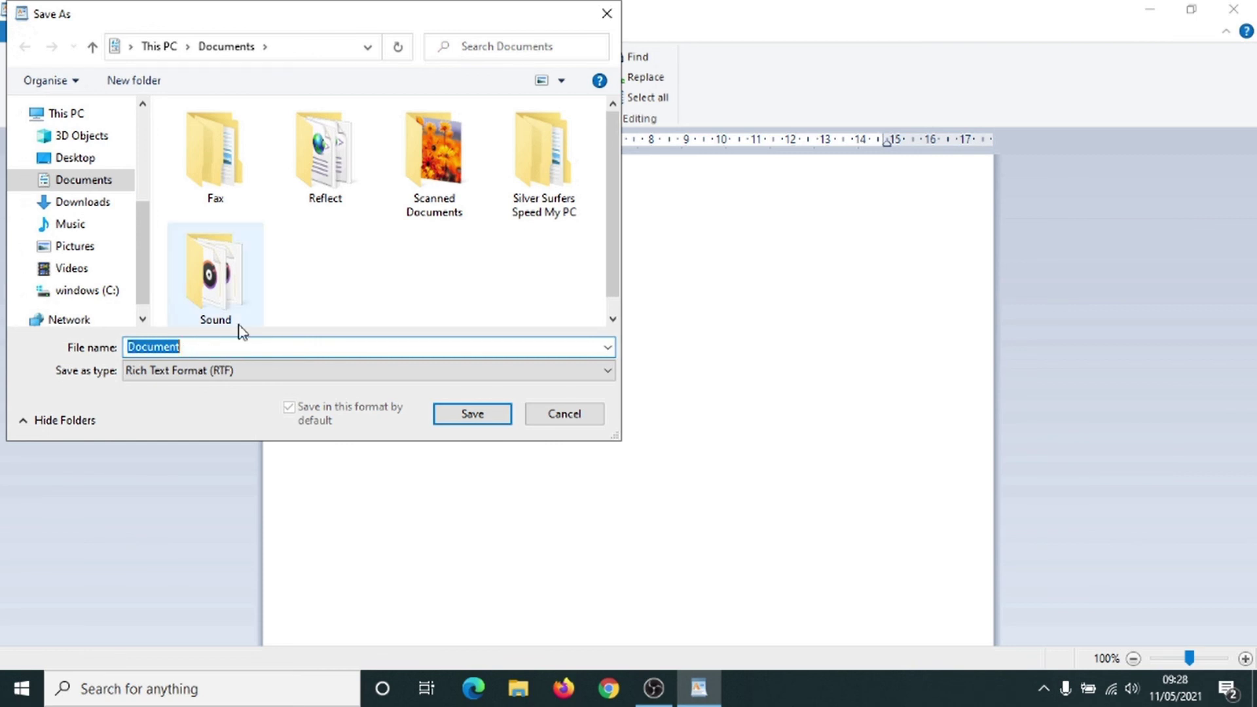
text(letter)
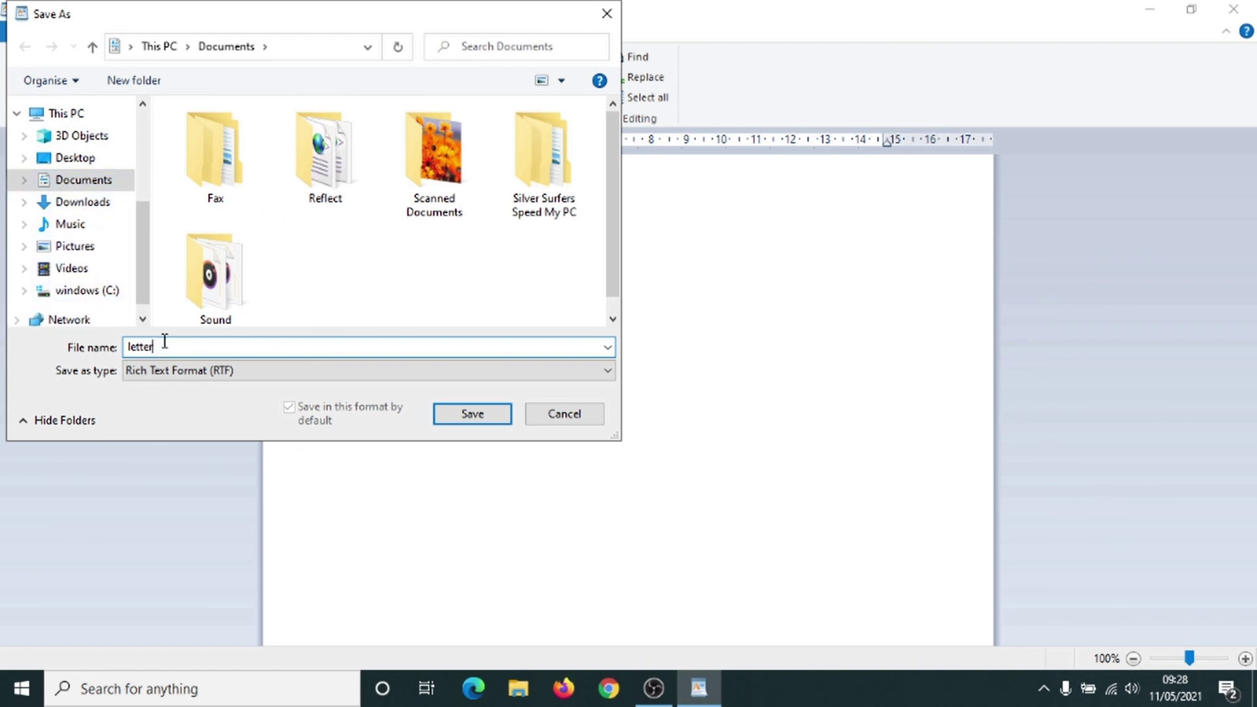
click(488, 421)
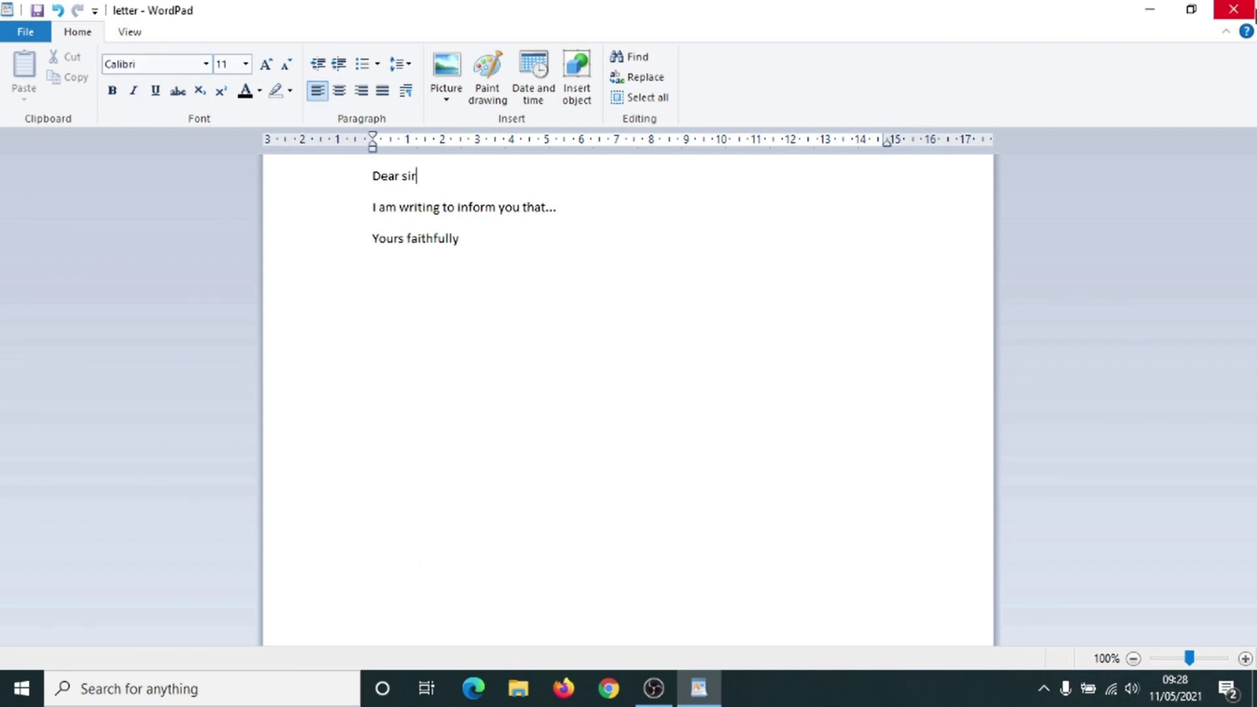
Step: Close WordPad, reopen the "letter" file from the Documents folder in File Explorer, and place the cursor on the line below "Yours faithfully"
click(1239, 11)
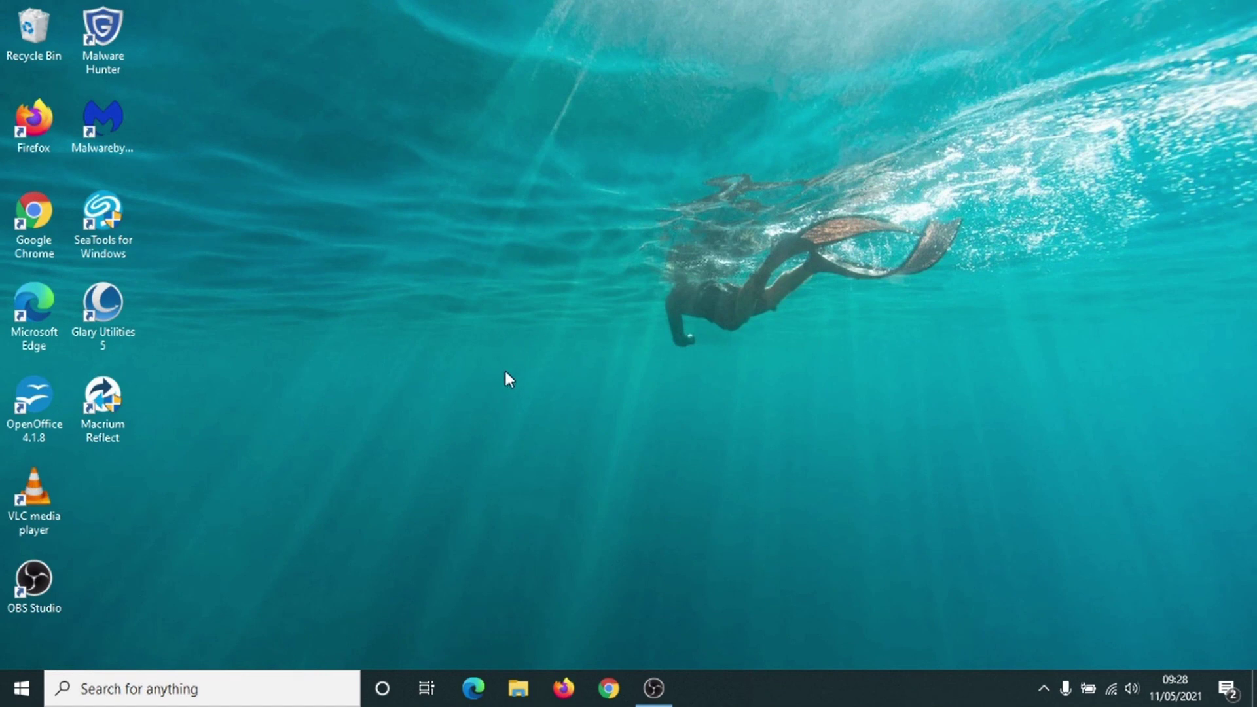
click(519, 696)
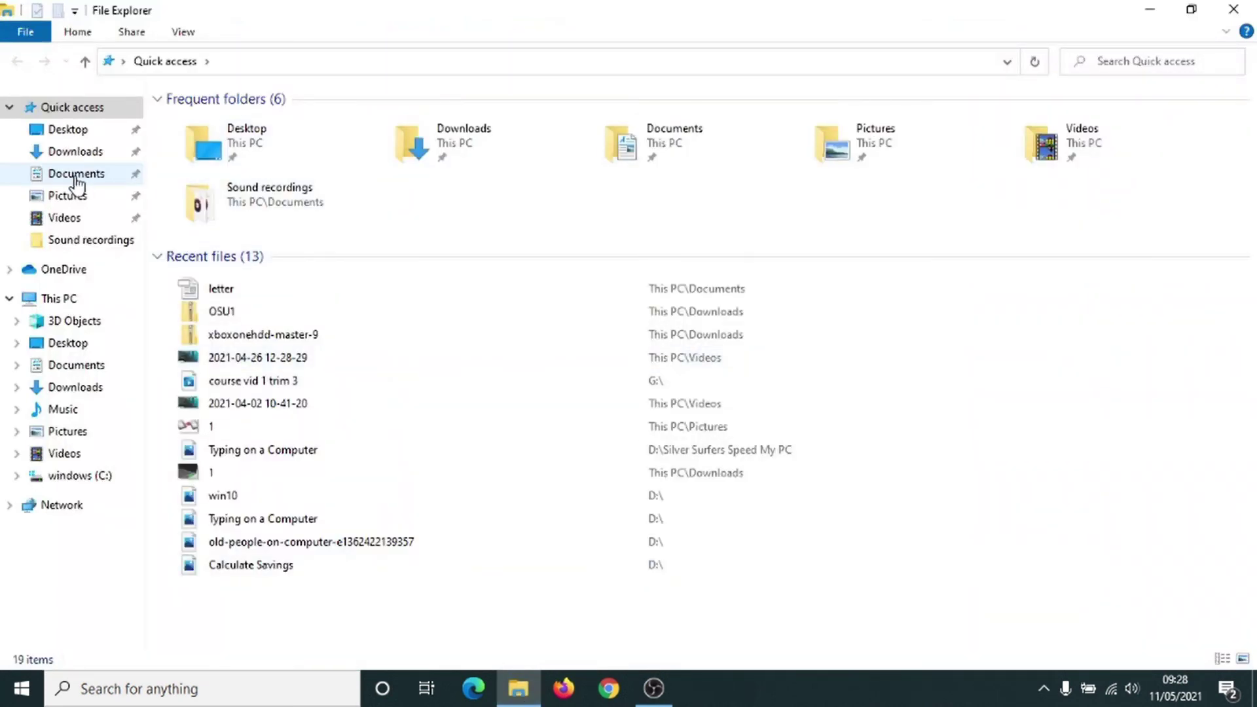
click(76, 178)
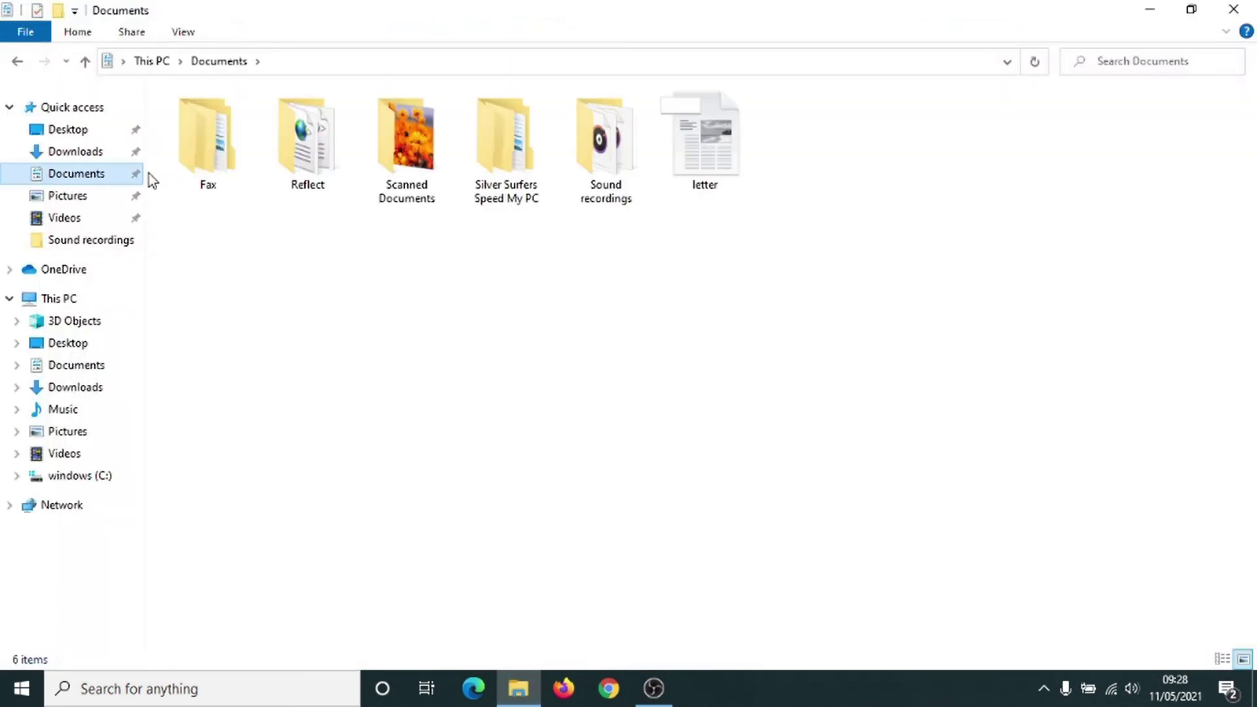
double_click(699, 152)
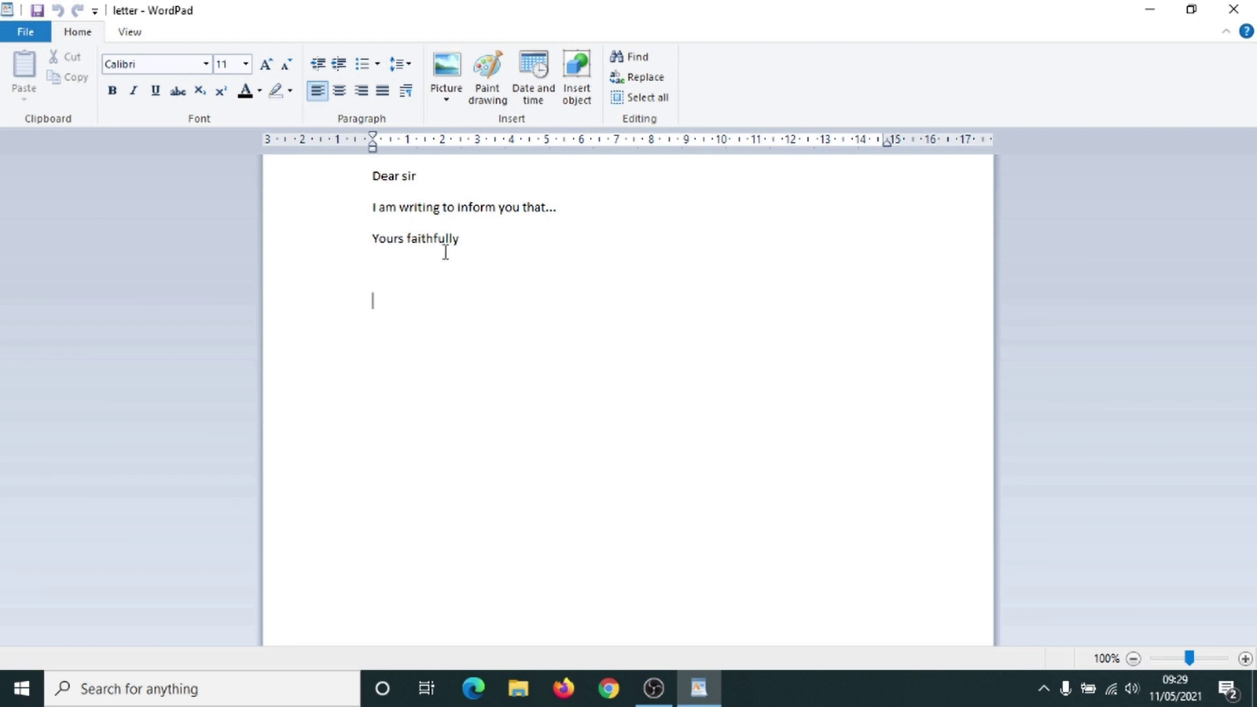
key(Up)
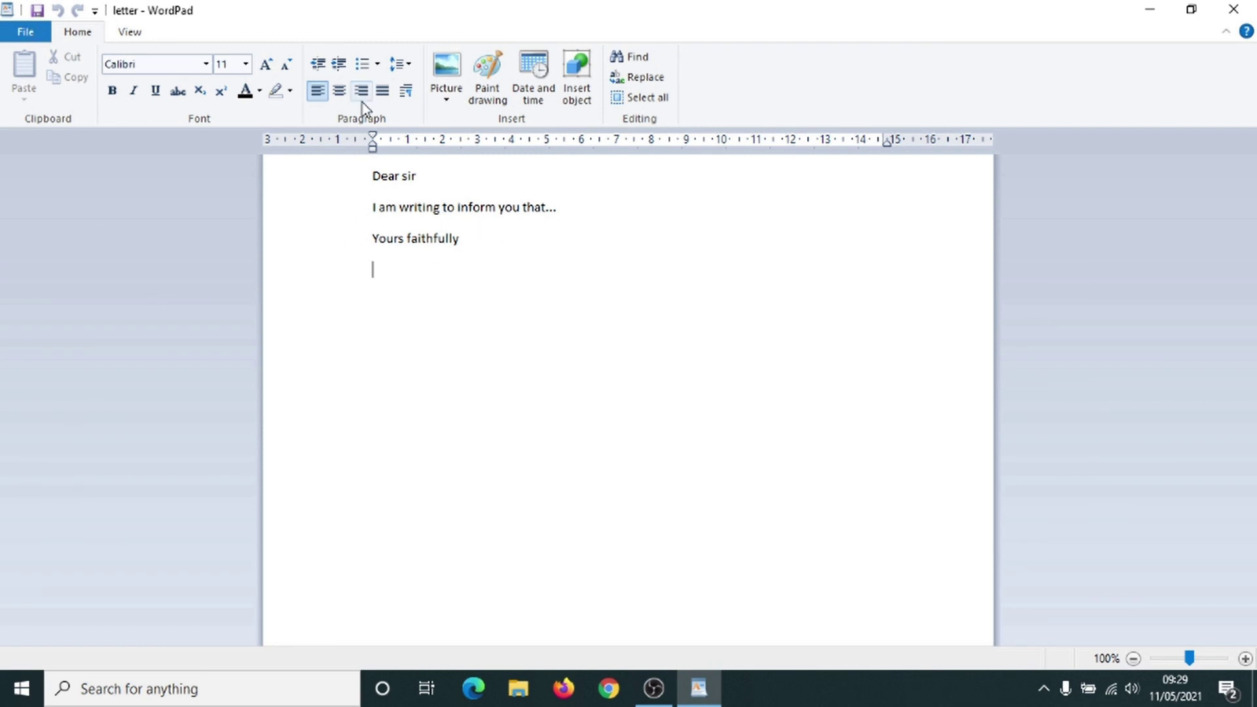